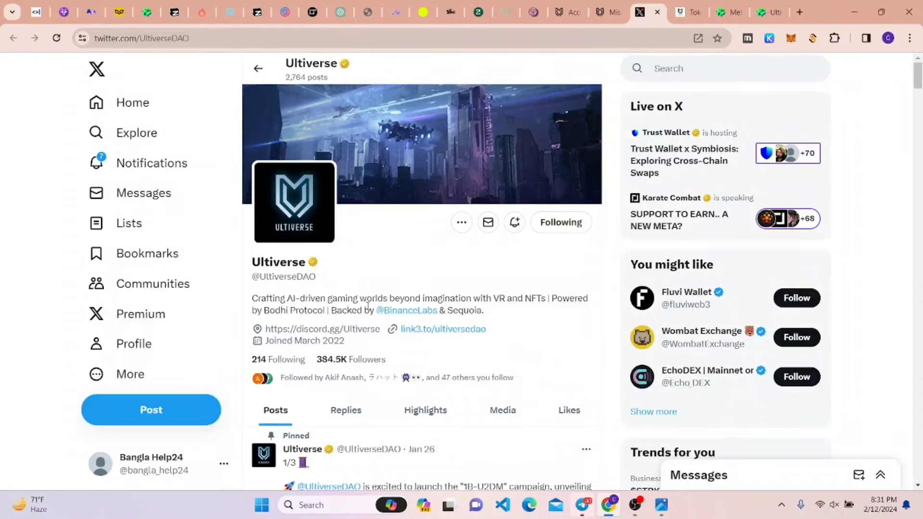
drag(331, 310, 438, 310)
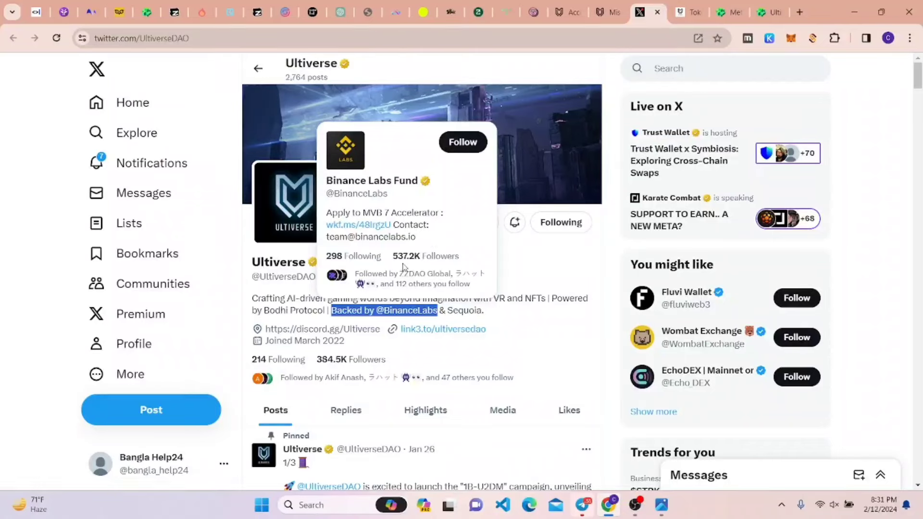
click(685, 11)
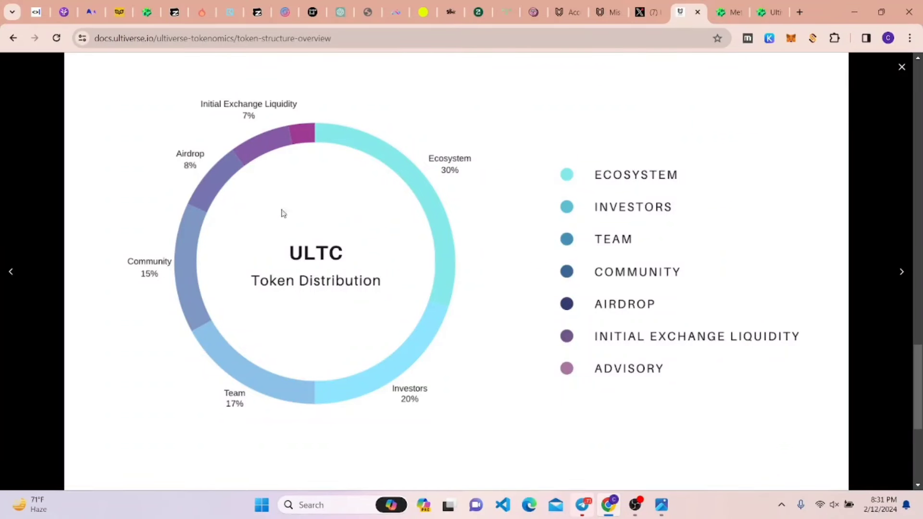
- Close the enlarged token distribution chart and glance at the Ultiverse Moonlight listings on Element
click(901, 72)
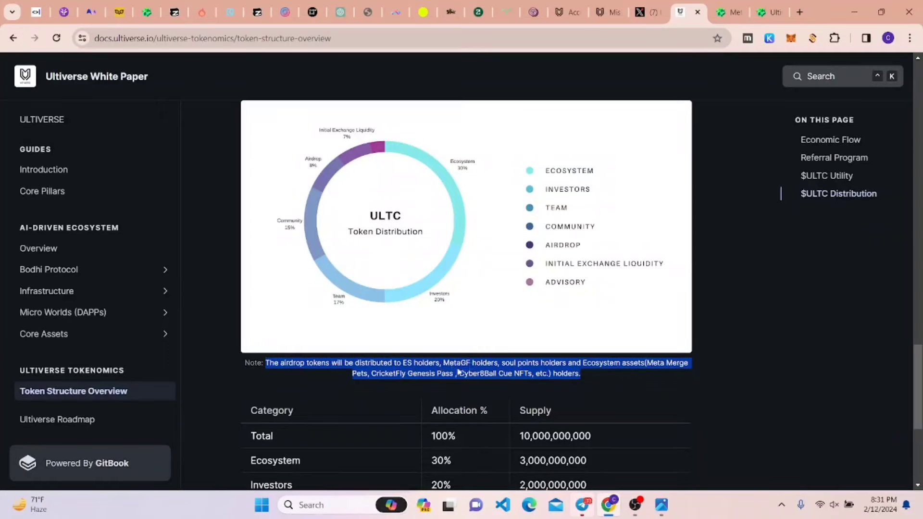
click(768, 13)
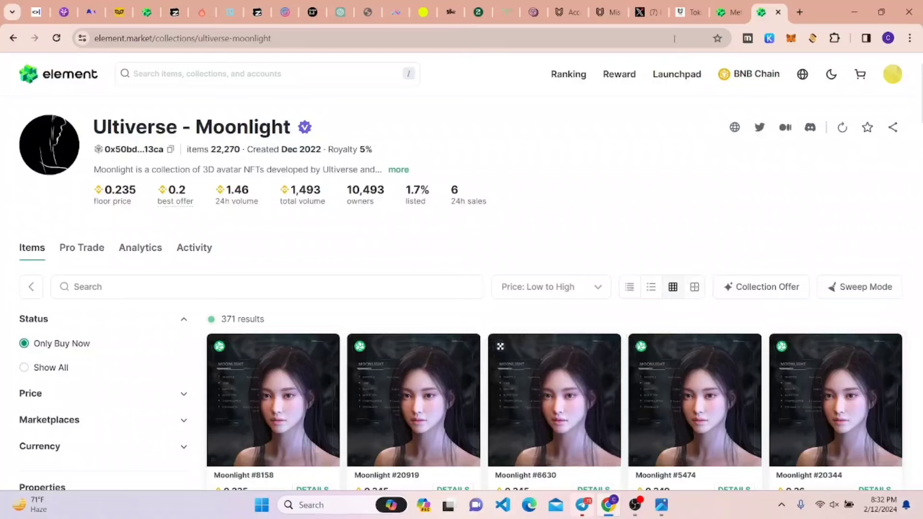
click(682, 12)
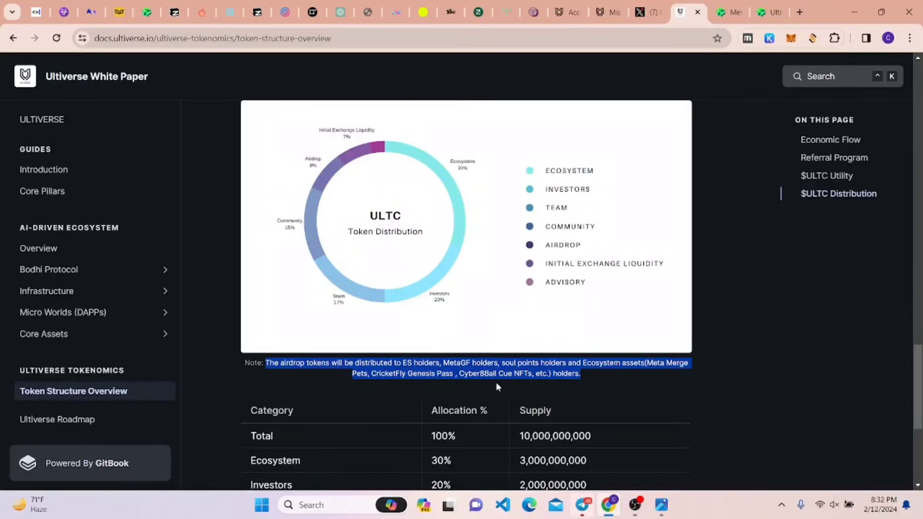
scroll(521, 379, down, 3)
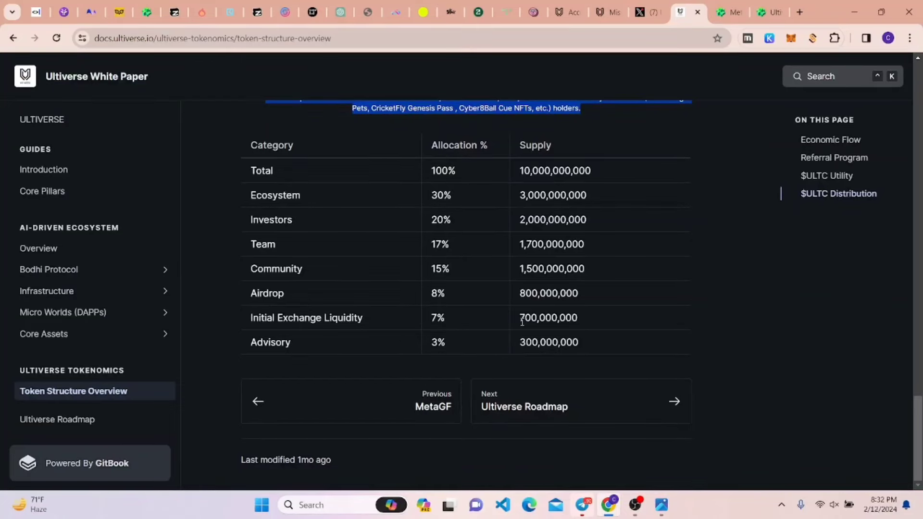
scroll(524, 323, up, 5)
scroll(523, 324, down, 3)
scroll(518, 323, down, 2)
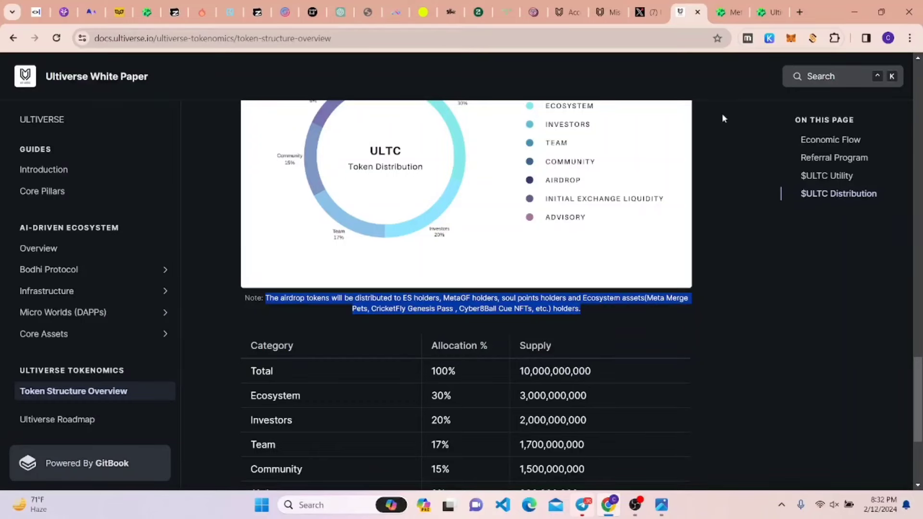
click(619, 12)
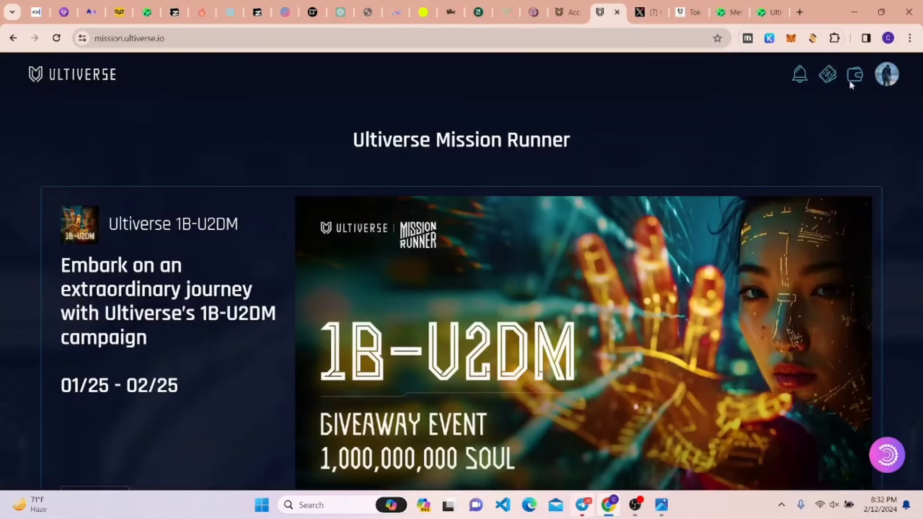
click(887, 74)
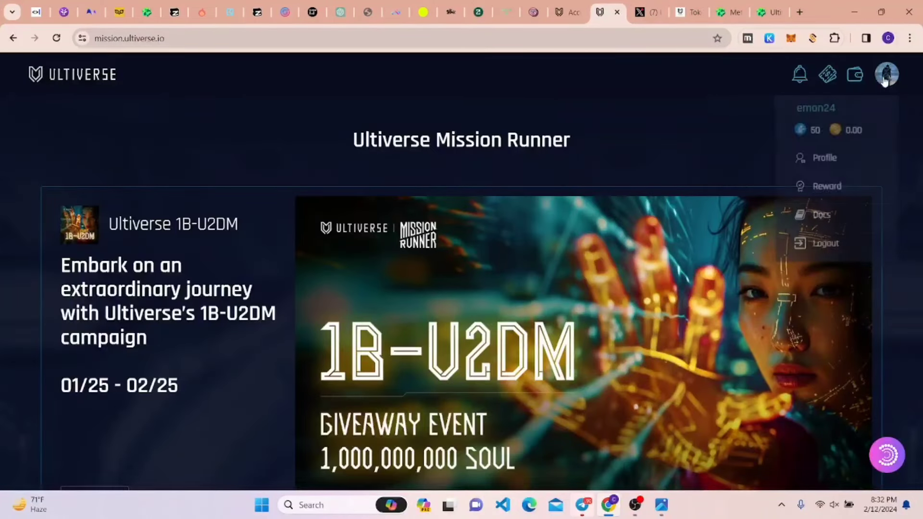
click(724, 128)
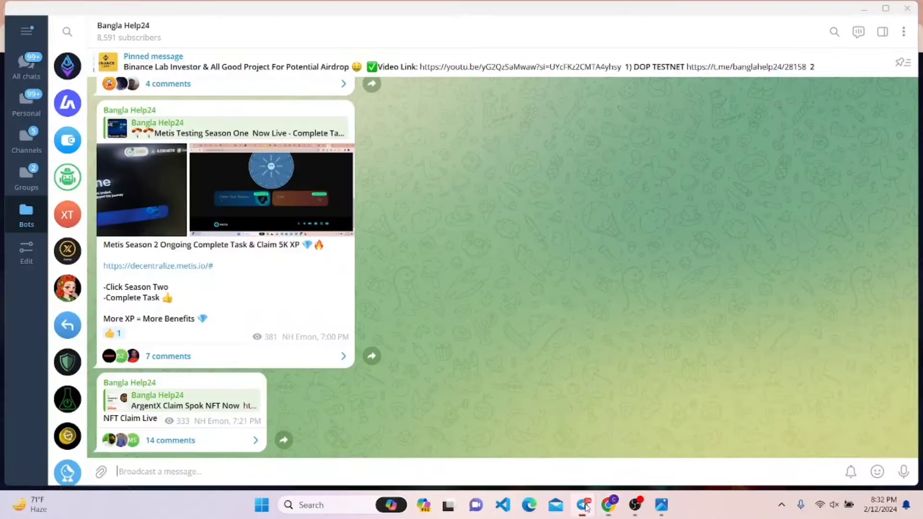
- Bring the Telegram Bangla Help24 channel window forward with Alt+Tab
key(alt+Tab)
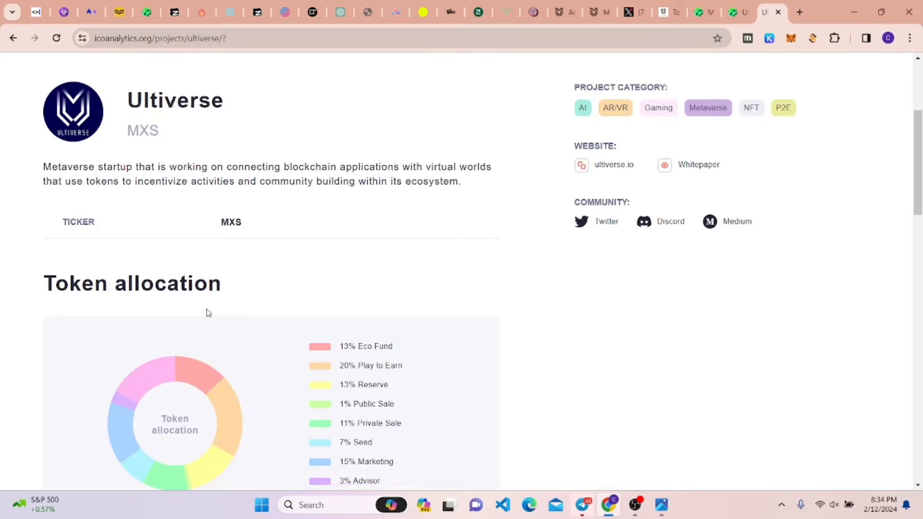
scroll(130, 325, down, 3)
scroll(63, 223, down, 3)
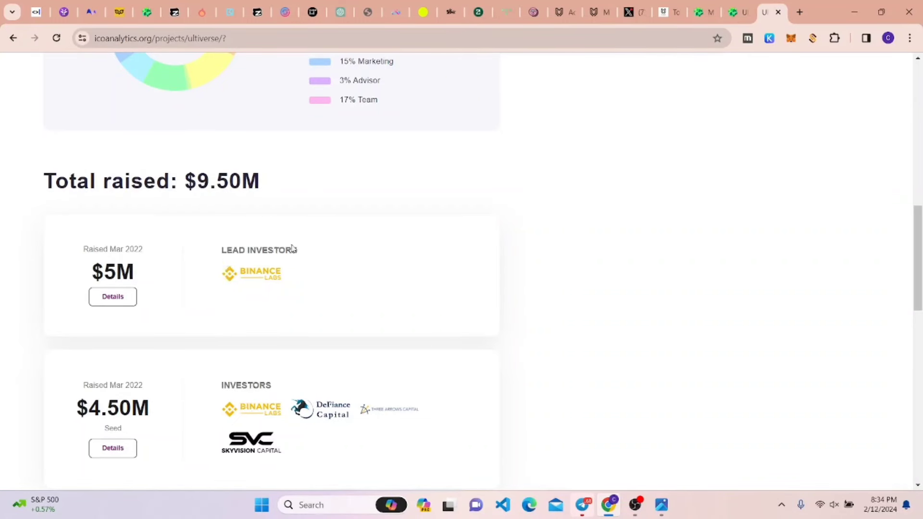
scroll(291, 242, up, 3)
scroll(329, 227, down, 3)
- Open the saved Ultiverse sign-up page screenshot in Windows Photos
click(657, 509)
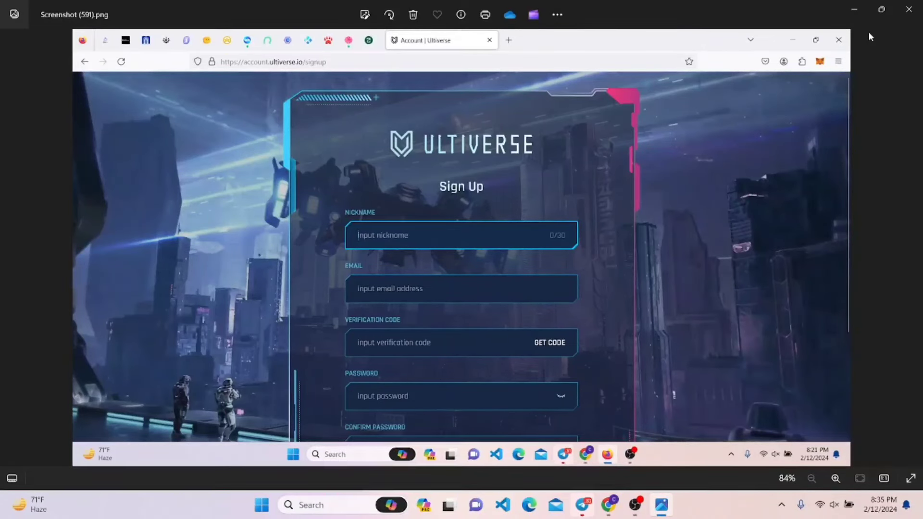
- Close the Ultiverse sign-up screenshot in Windows Photos
click(908, 10)
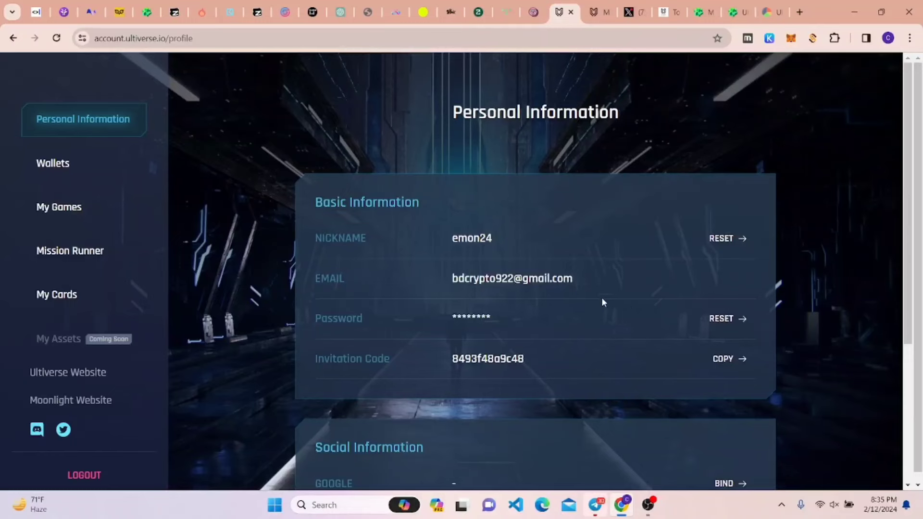
scroll(602, 301, down, 3)
scroll(539, 97, down, 1)
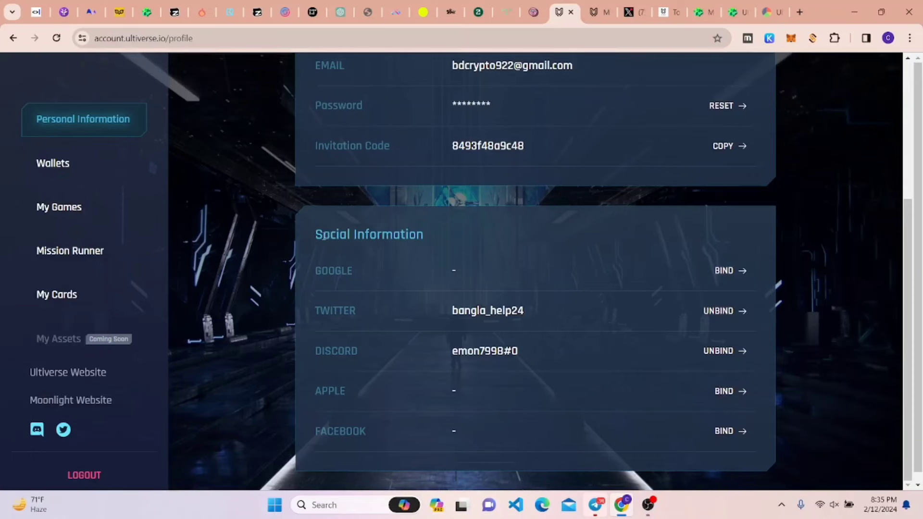
- Review the Social Information section, then the Game Wallet and Asset Wallet details
drag(325, 235, 434, 243)
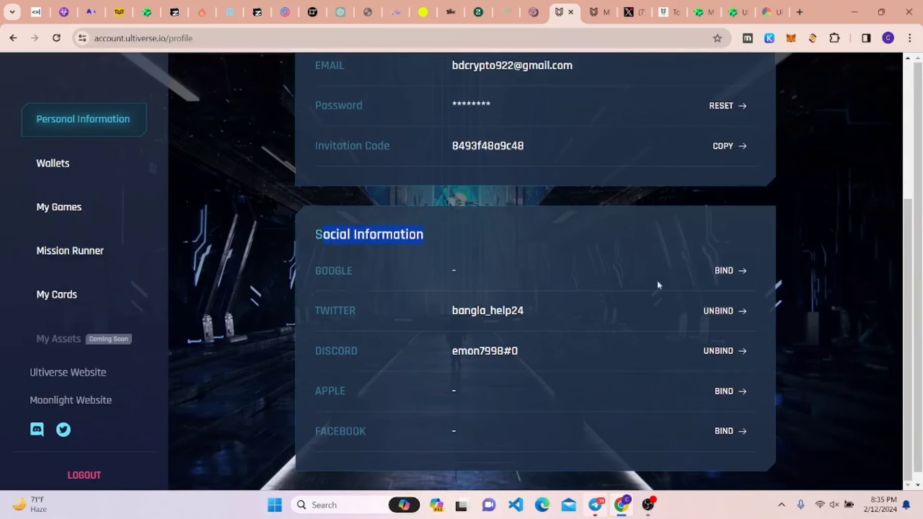
click(724, 267)
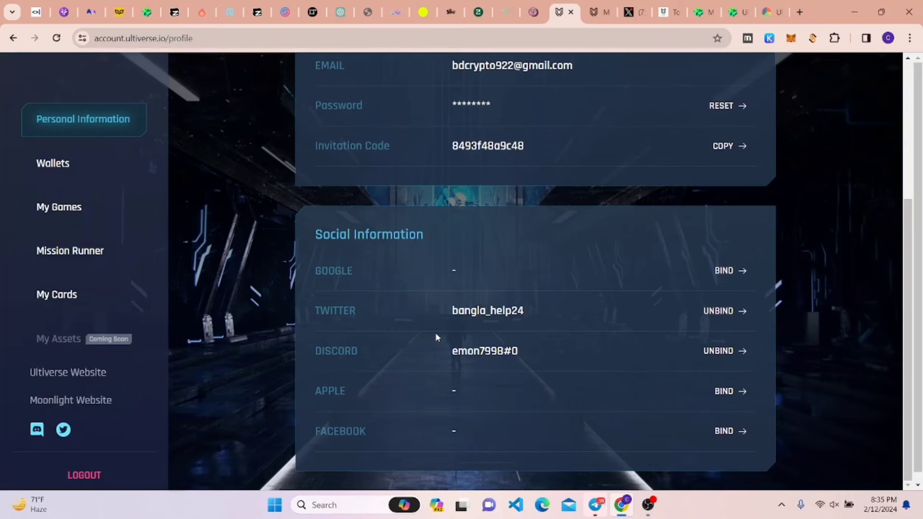
click(55, 166)
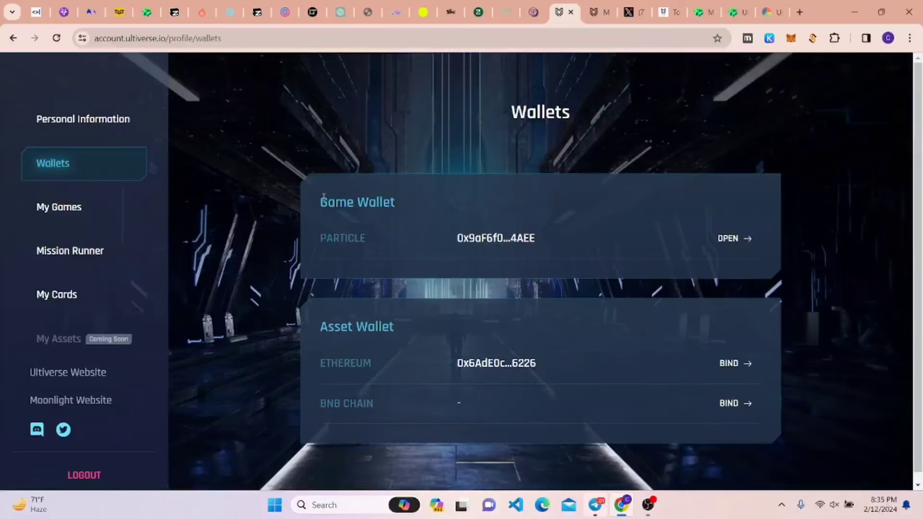
drag(321, 202, 413, 202)
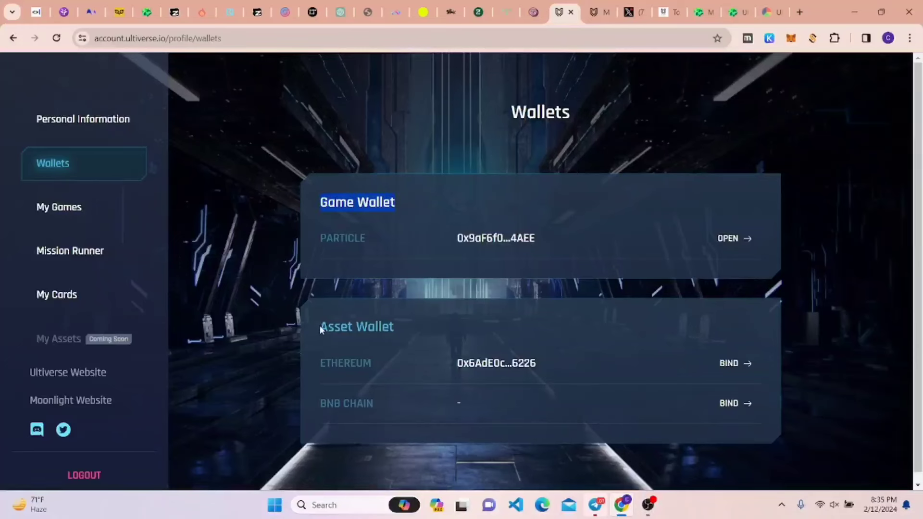
drag(320, 327, 397, 343)
click(361, 369)
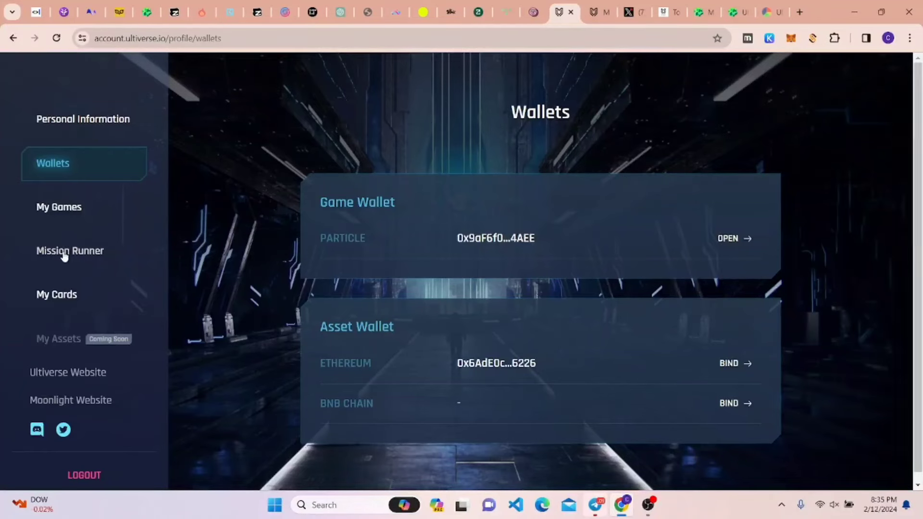
- Back on Mission Runner, check the points summary, then open the Meta Merge project's Details
click(594, 13)
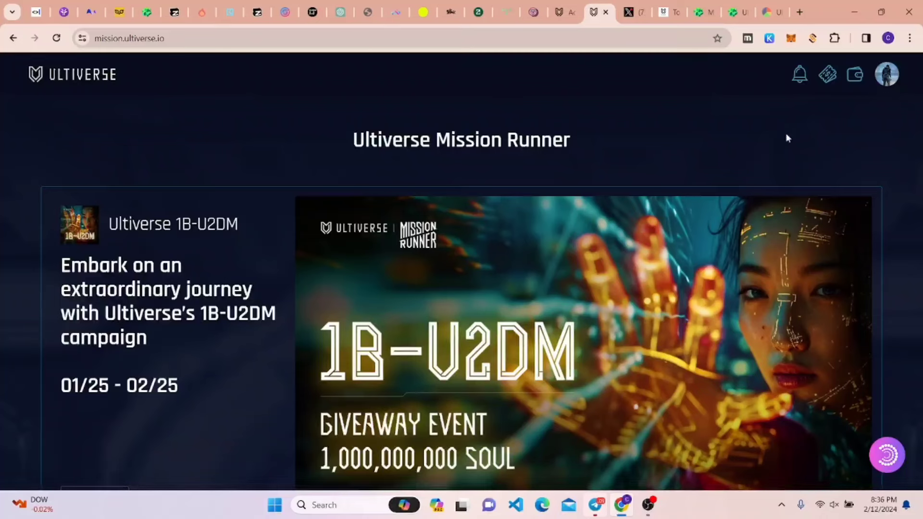
click(886, 74)
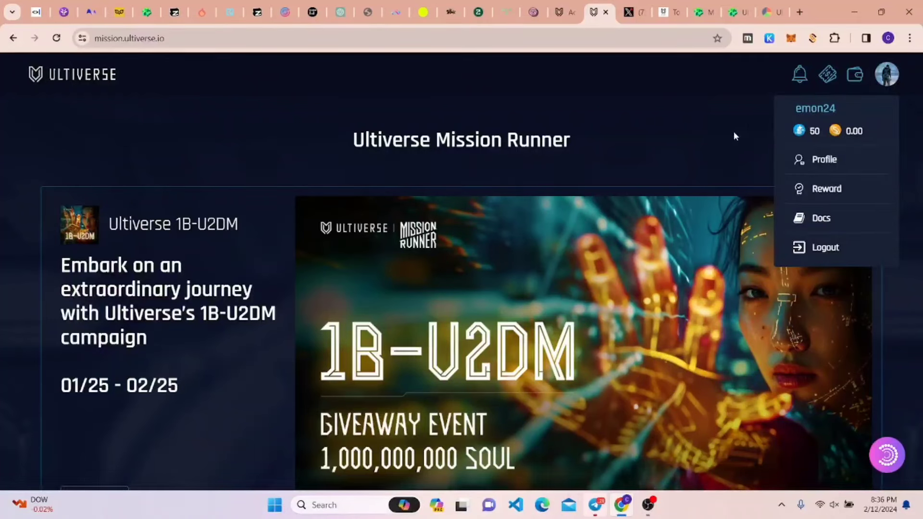
click(636, 131)
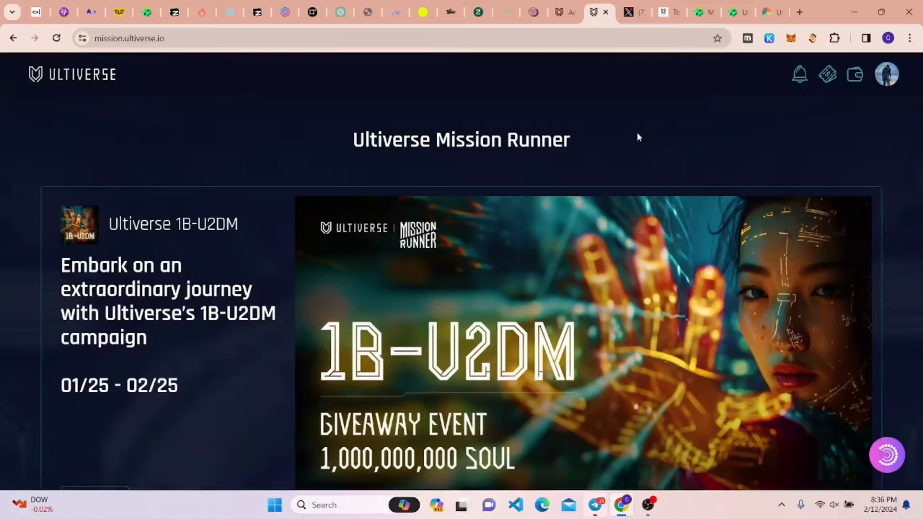
scroll(638, 137, down, 5)
scroll(641, 145, down, 2)
scroll(569, 192, down, 3)
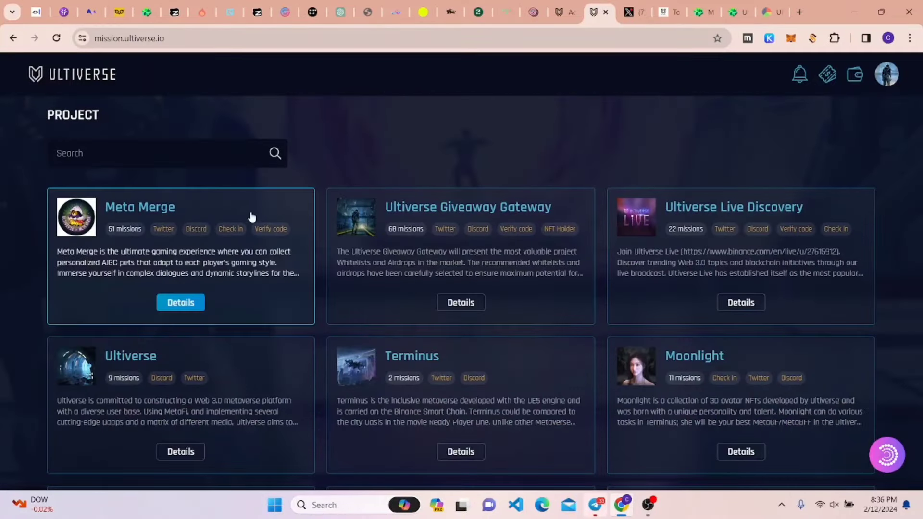
scroll(433, 251, down, 3)
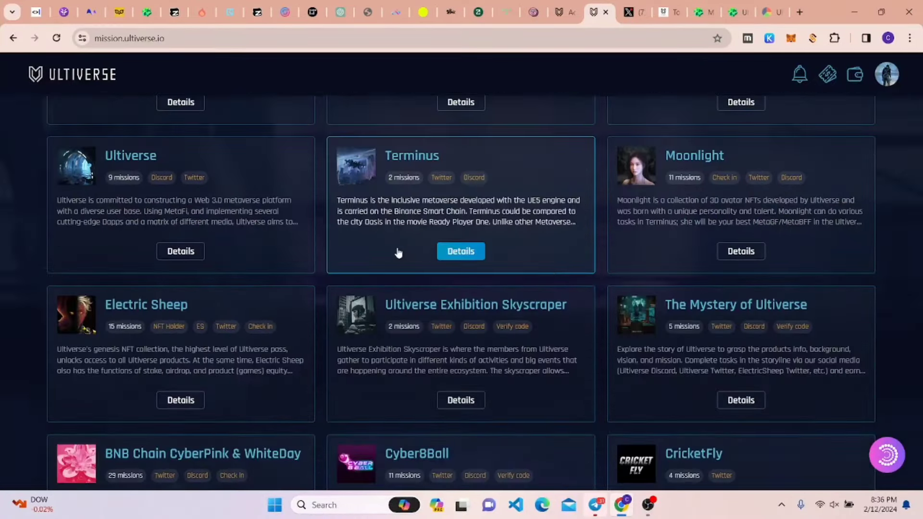
scroll(346, 260, down, 5)
scroll(462, 281, up, 15)
scroll(480, 274, down, 3)
scroll(452, 274, down, 3)
scroll(448, 278, down, 3)
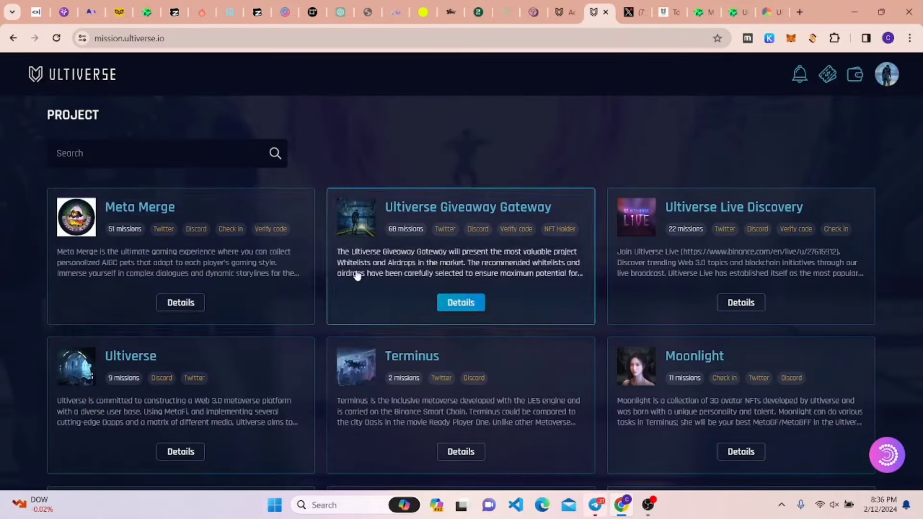
click(182, 302)
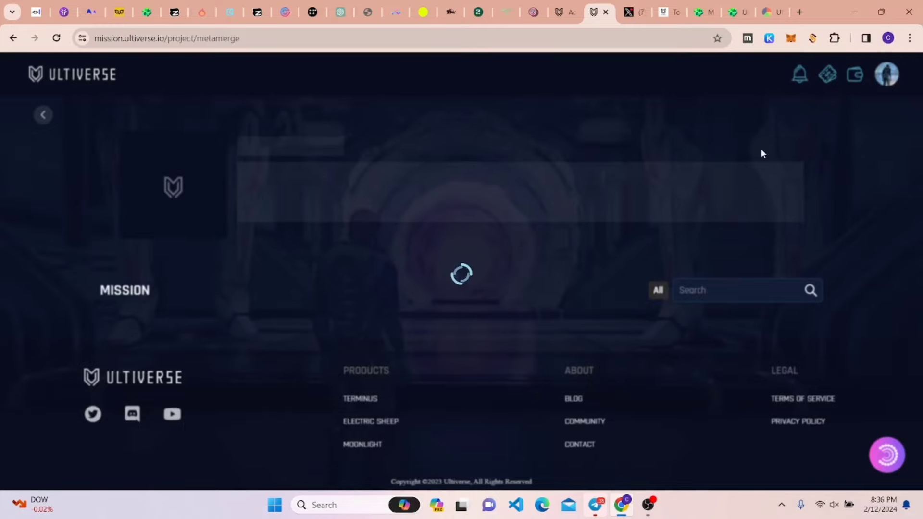
scroll(500, 263, down, 3)
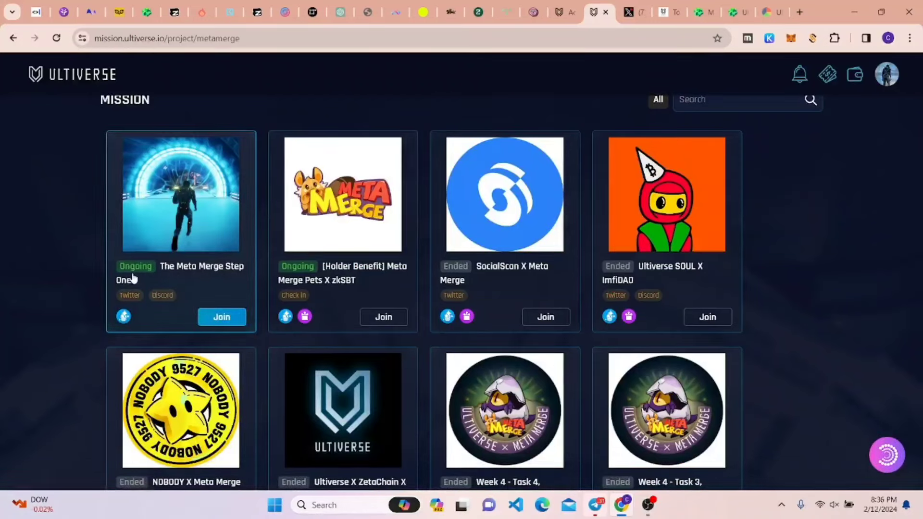
scroll(571, 264, down, 3)
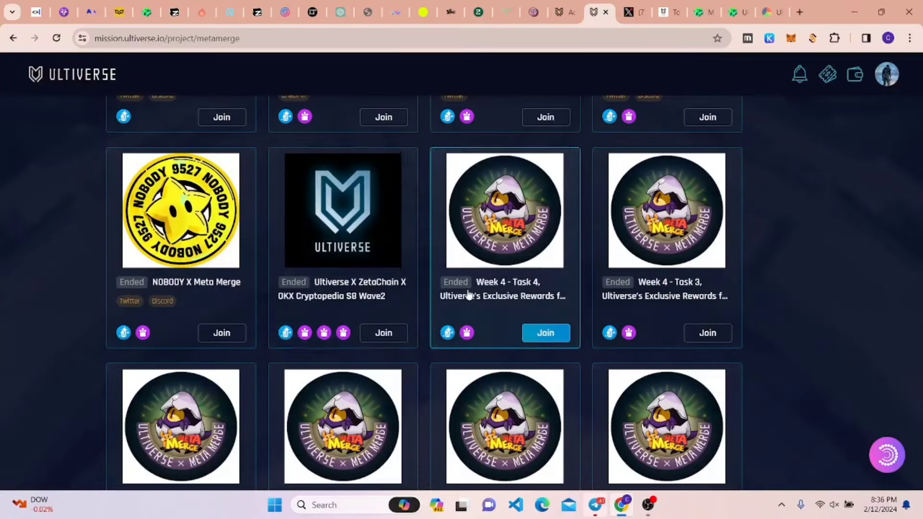
scroll(610, 275, down, 5)
scroll(438, 289, down, 5)
scroll(443, 285, down, 5)
scroll(445, 282, down, 3)
scroll(446, 282, up, 10)
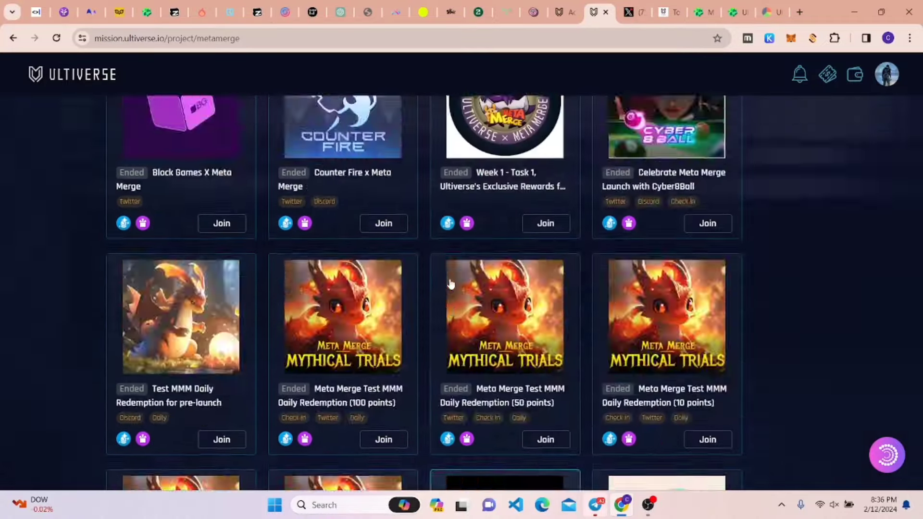
scroll(444, 281, up, 5)
scroll(441, 280, up, 3)
scroll(441, 280, up, 4)
scroll(440, 279, up, 6)
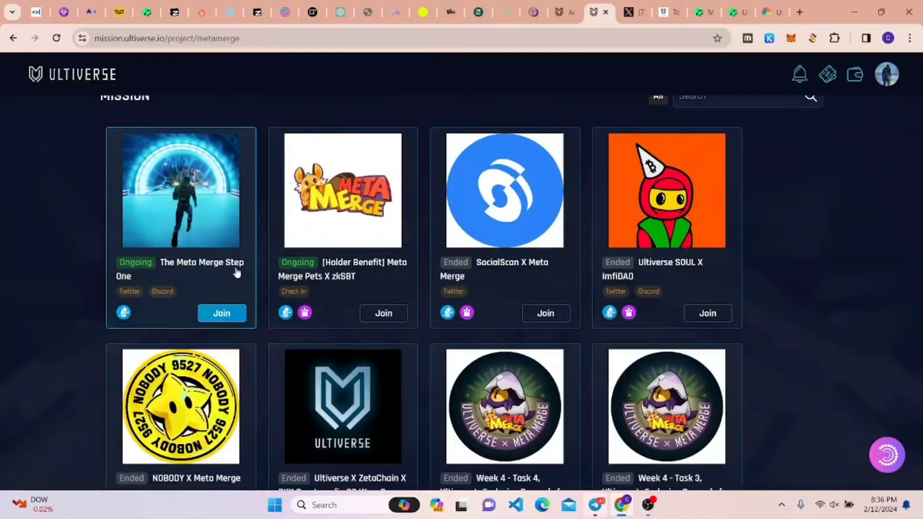
- Join The Meta Merge Step One, claim its 10-point reward, and confirm the 60-point balance
click(219, 314)
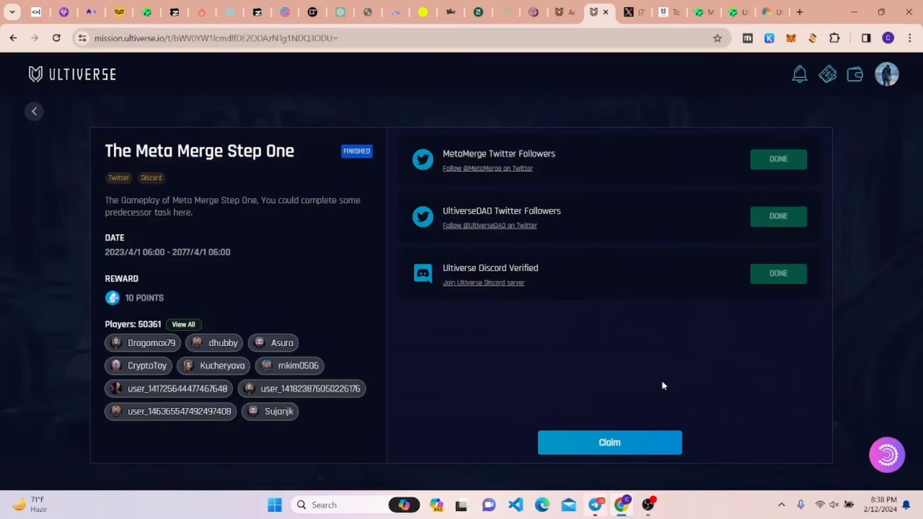
click(620, 443)
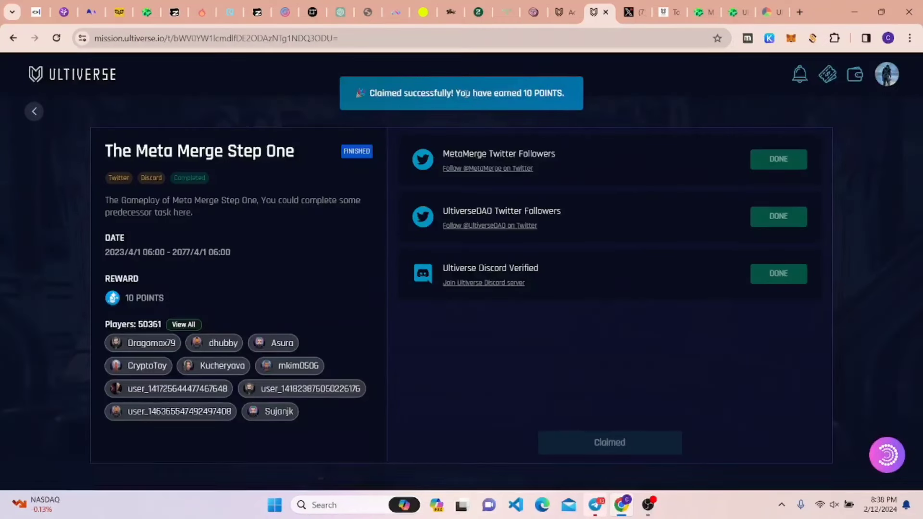
click(887, 74)
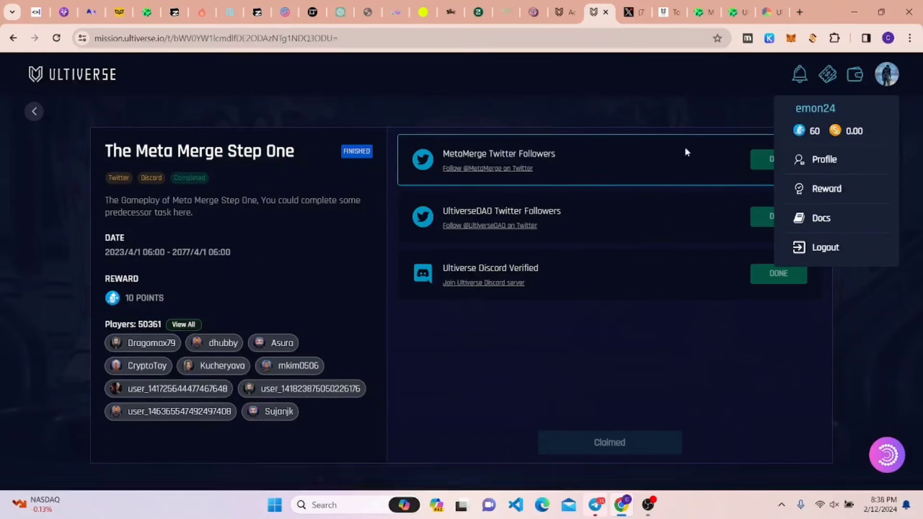
click(622, 110)
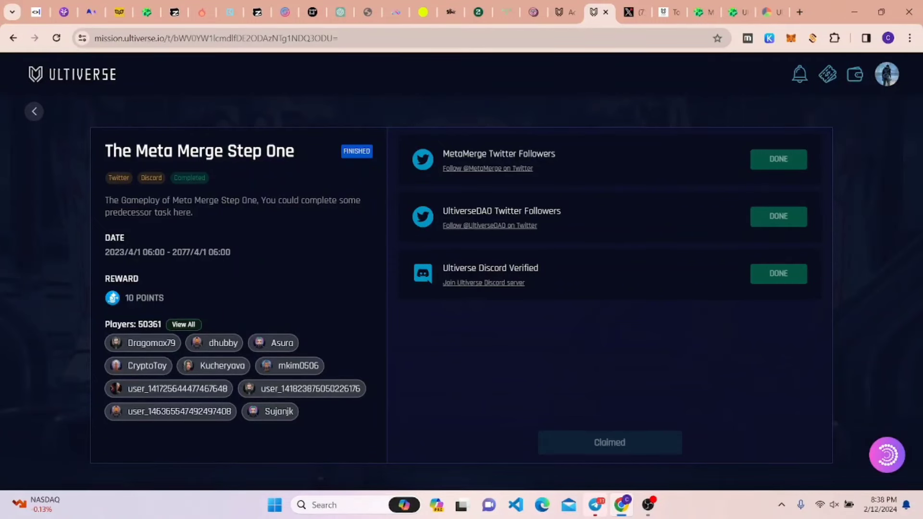
- Go back twice to the Mission Runner home page and open Ultiverse Giveaway Gateway's Details
click(34, 113)
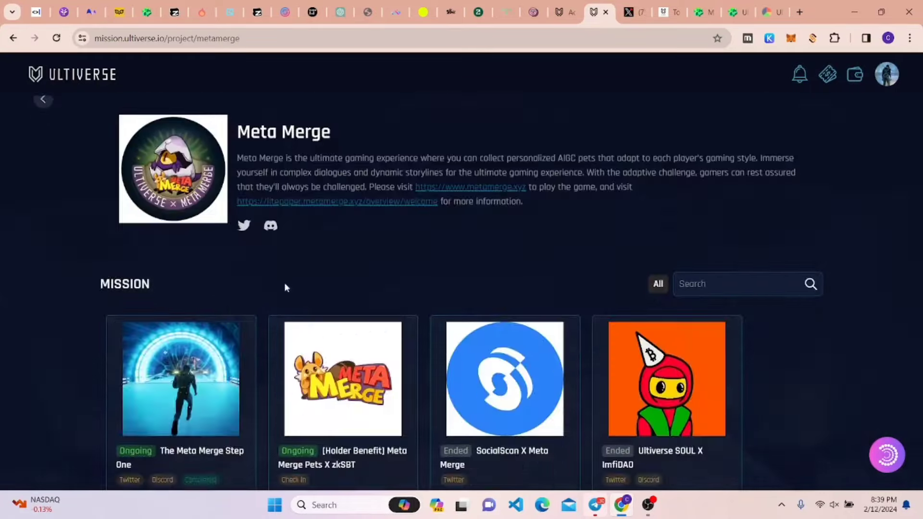
scroll(292, 283, down, 5)
scroll(302, 283, up, 1)
scroll(296, 268, up, 3)
scroll(91, 119, up, 3)
click(44, 116)
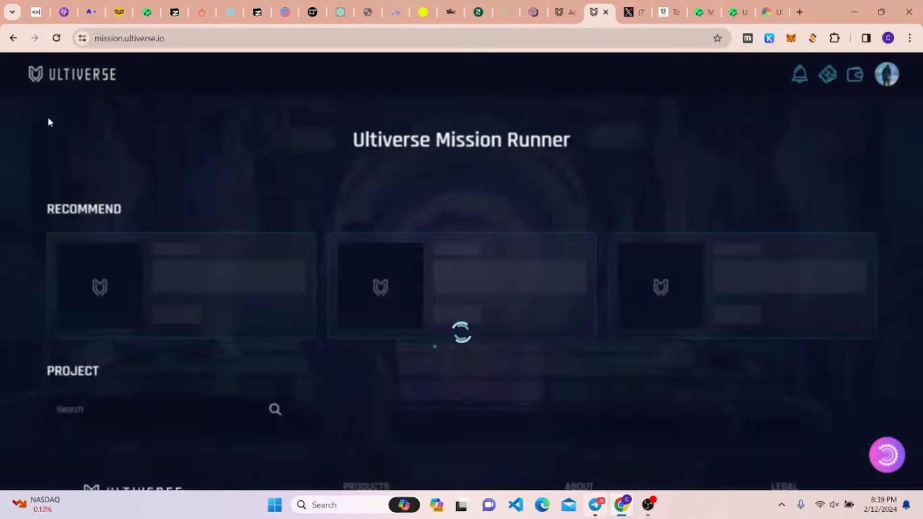
scroll(310, 296, down, 5)
scroll(303, 289, down, 5)
scroll(275, 274, down, 5)
scroll(253, 263, up, 5)
scroll(217, 256, up, 3)
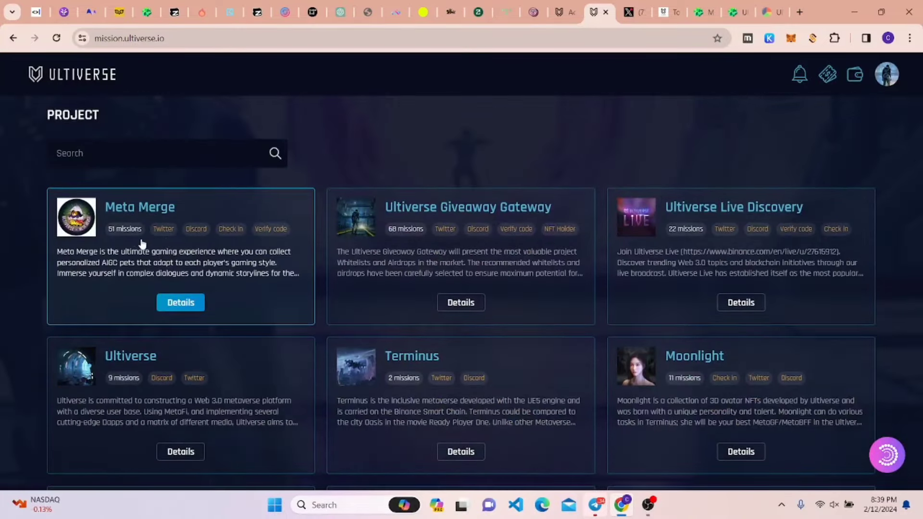
click(454, 300)
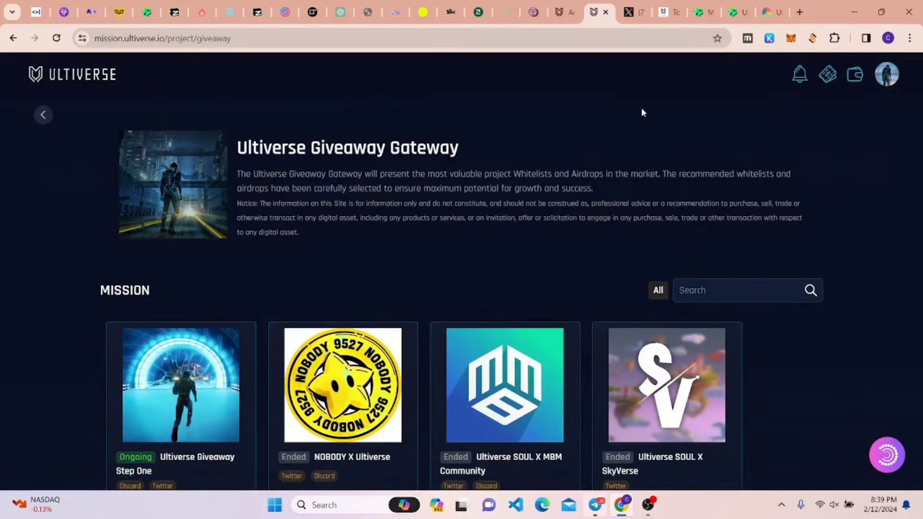
scroll(503, 177, down, 3)
scroll(503, 177, down, 3)
scroll(142, 287, up, 6)
scroll(212, 333, down, 3)
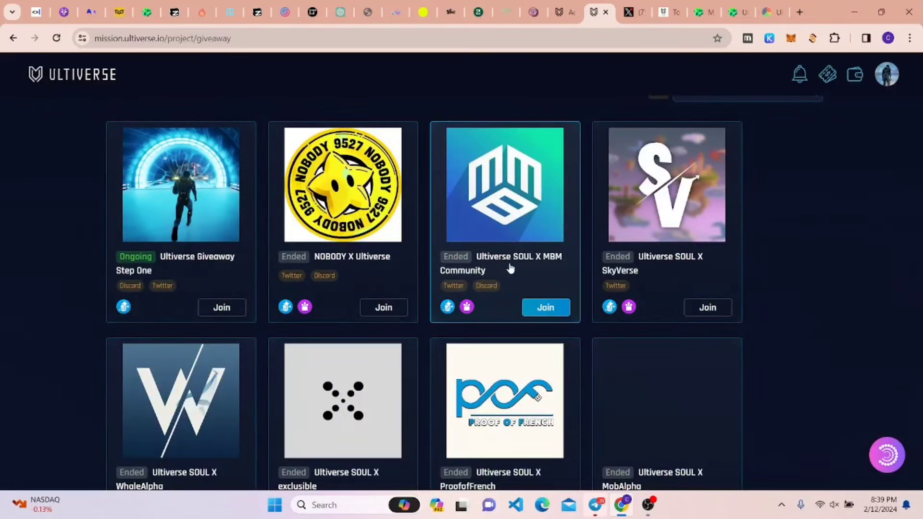
scroll(475, 259, up, 3)
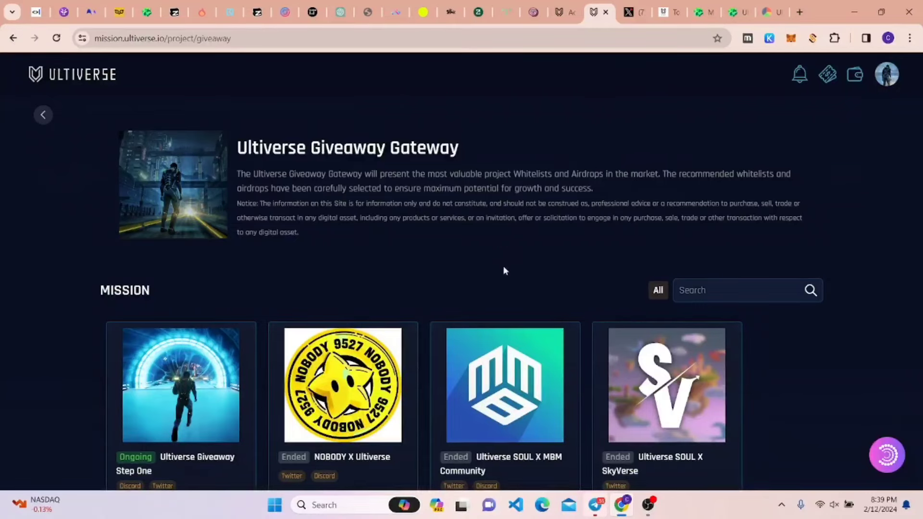
scroll(323, 289, down, 3)
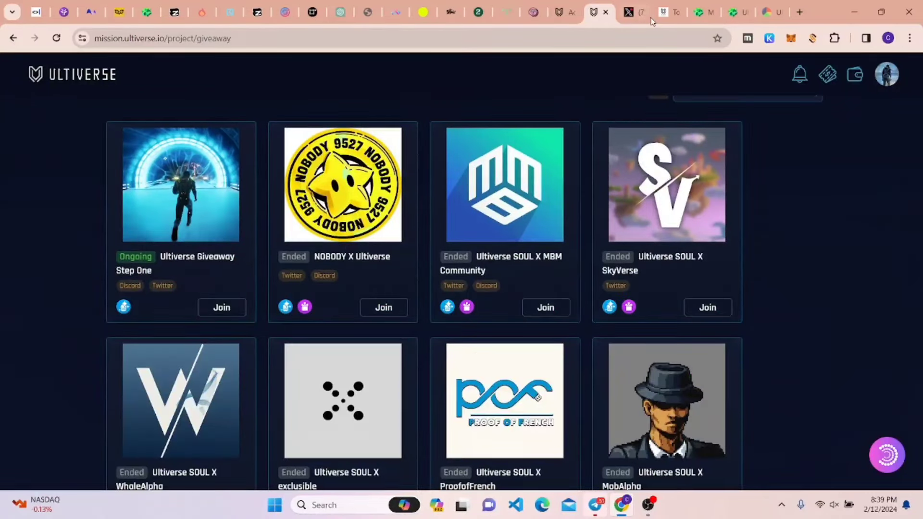
- On the white paper tokenomics page, clear the highlight on the Meta Merge Pets airdrop note
click(667, 8)
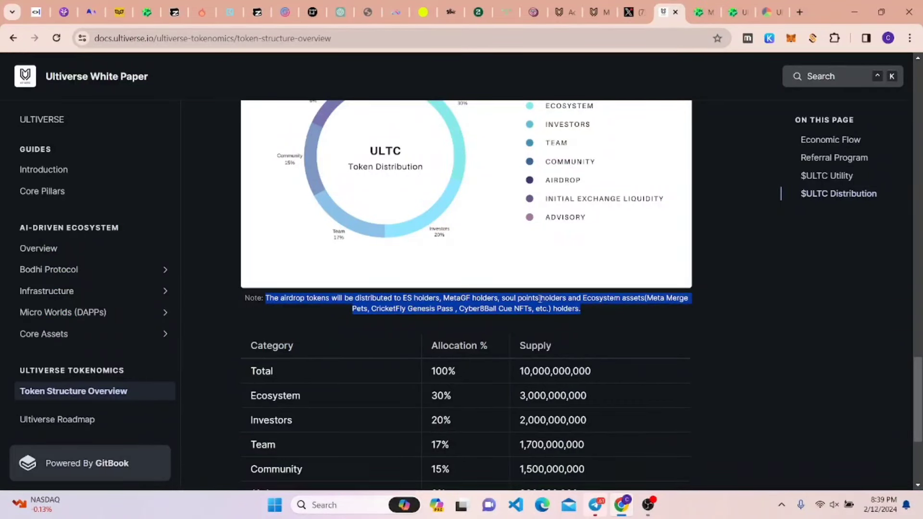
click(536, 299)
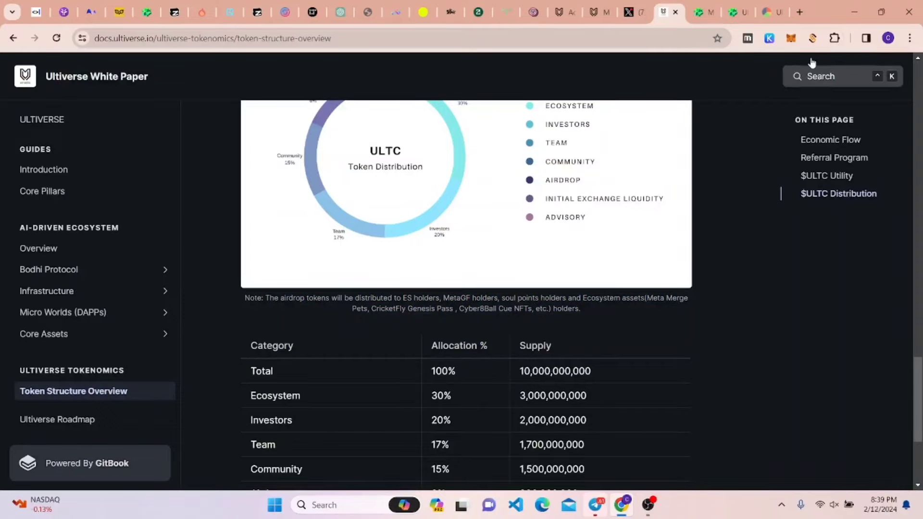
click(732, 14)
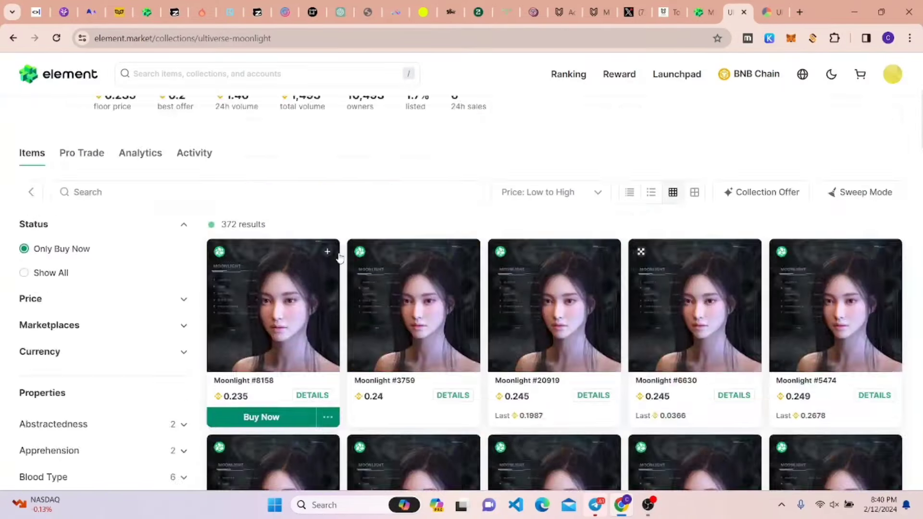
mouse_move(273, 180)
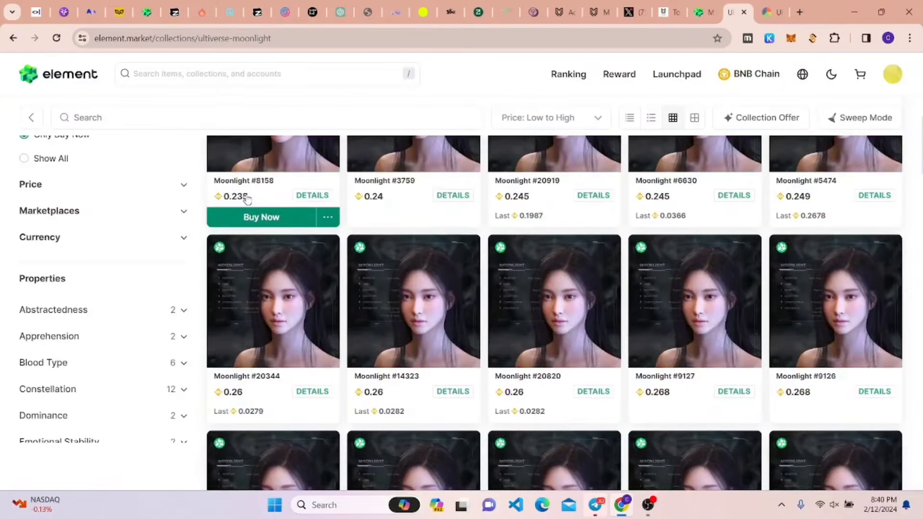
- Open the Moonlight #8158 details page to view its 0.235 price and properties
click(312, 196)
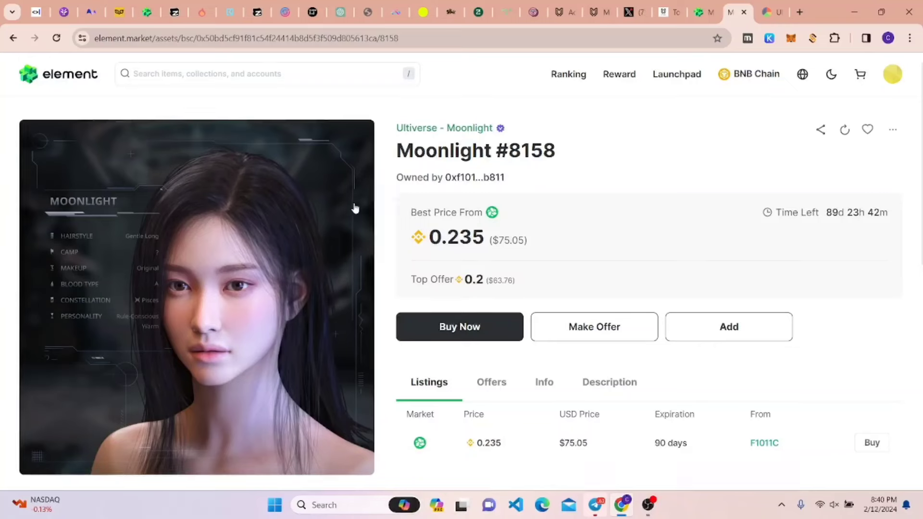
scroll(393, 241, down, 3)
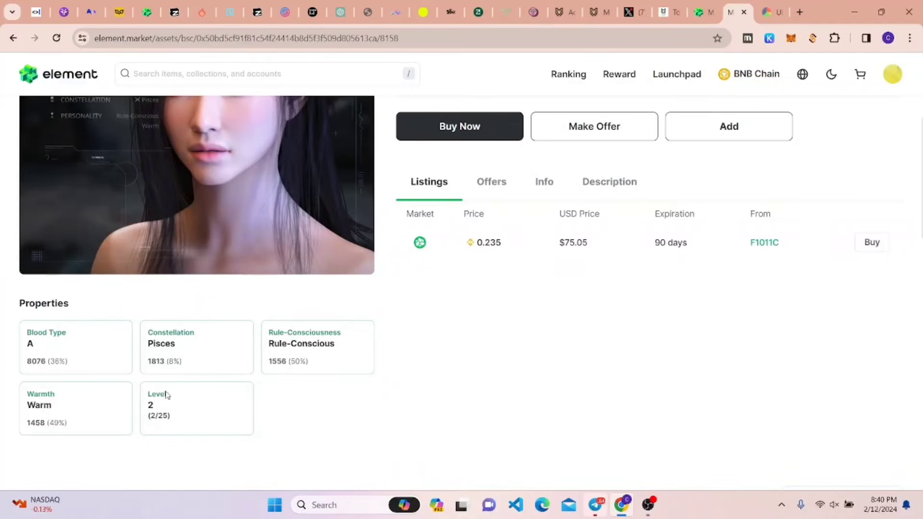
scroll(566, 354, up, 3)
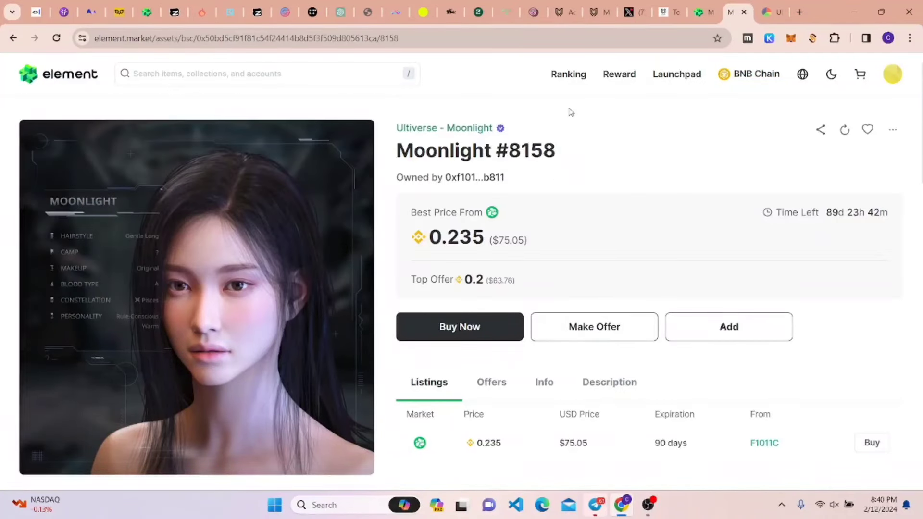
- Switch to MetaMergePet, glance at the White Paper tab, and return to the Woodstump grid
click(698, 12)
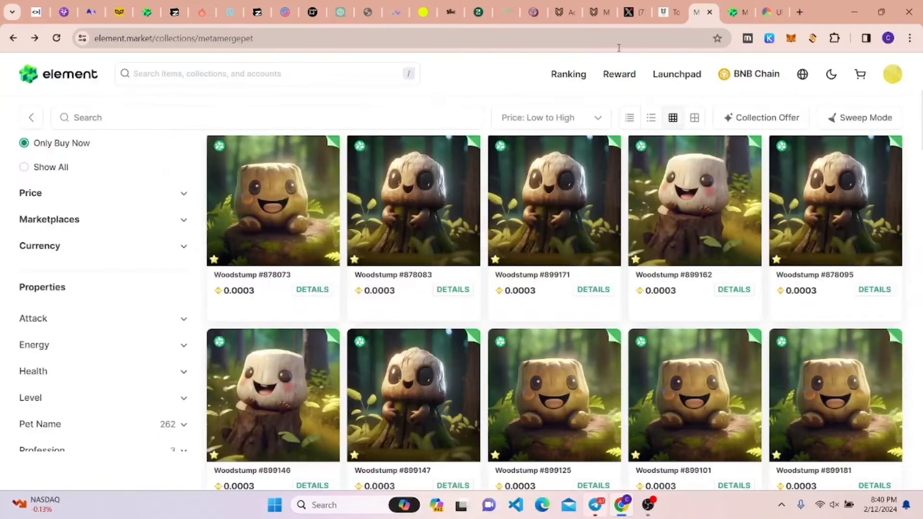
click(668, 12)
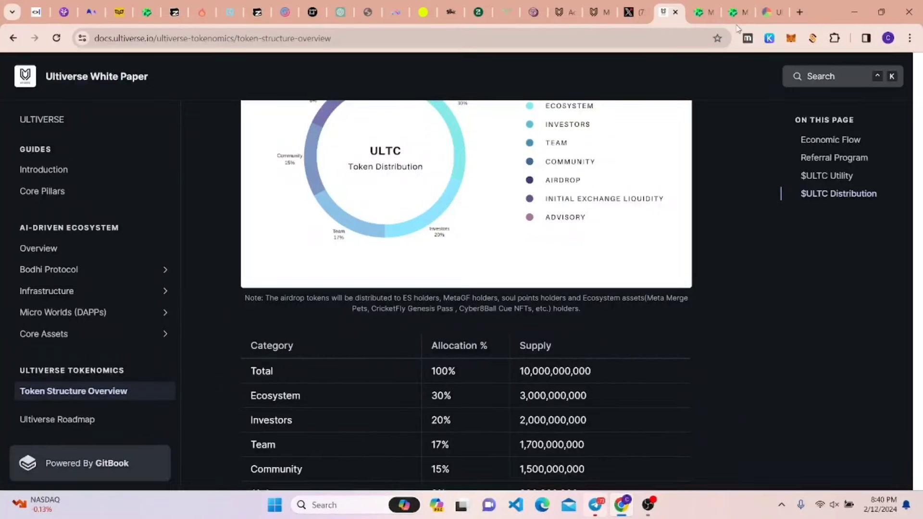
click(712, 16)
scroll(555, 253, up, 3)
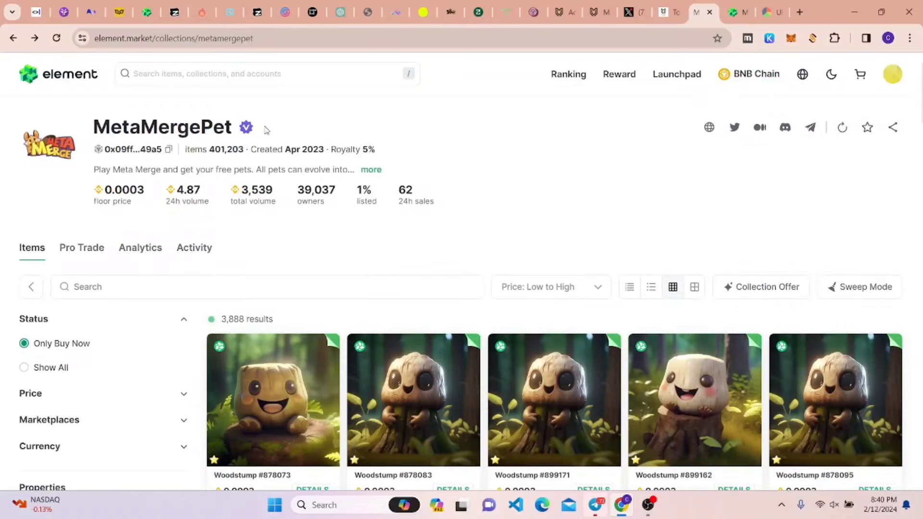
scroll(366, 294, down, 3)
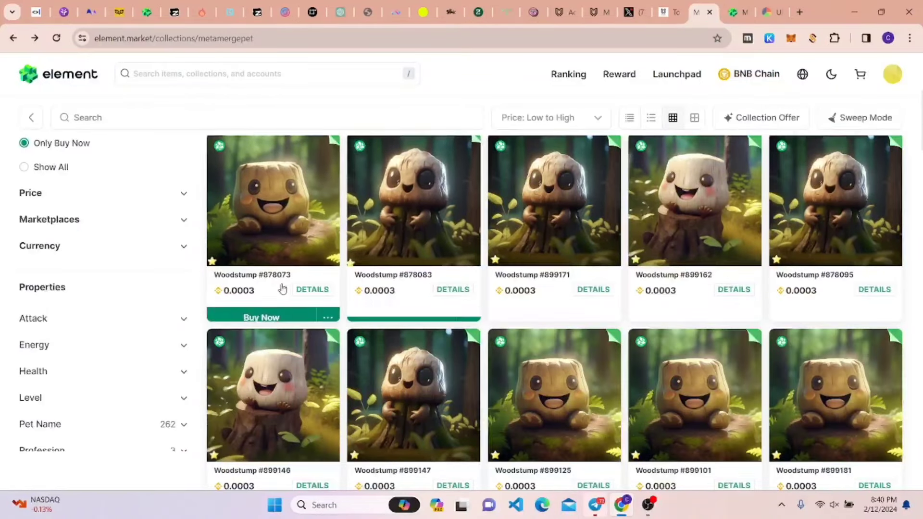
scroll(444, 254, up, 3)
scroll(444, 254, down, 3)
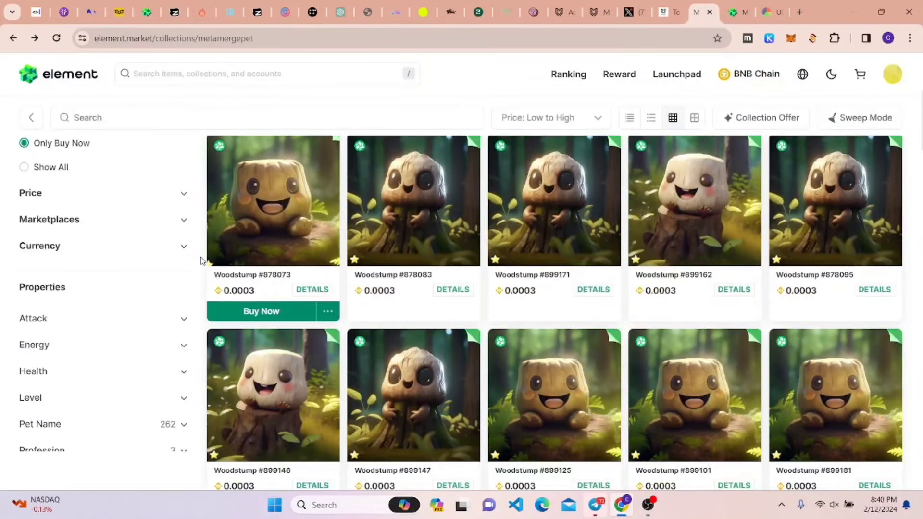
scroll(552, 338, down, 5)
scroll(579, 346, down, 3)
scroll(571, 337, up, 10)
scroll(571, 336, down, 3)
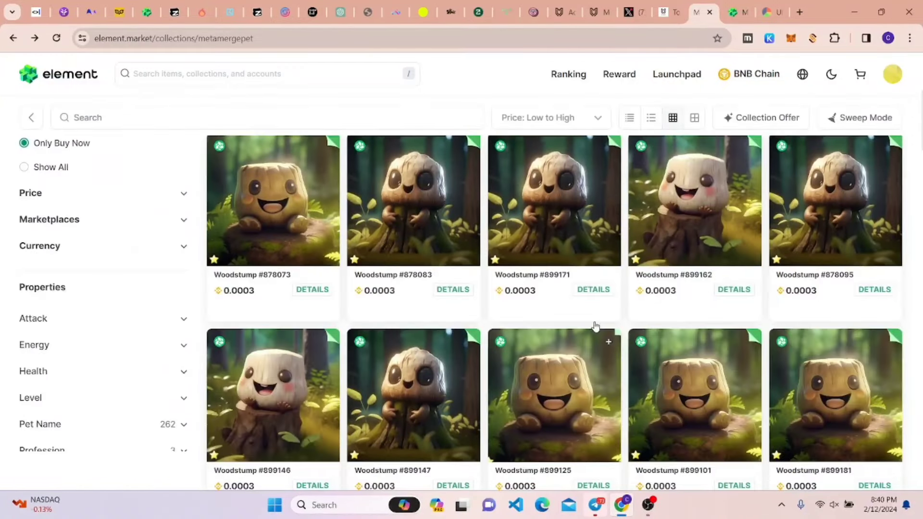
click(598, 290)
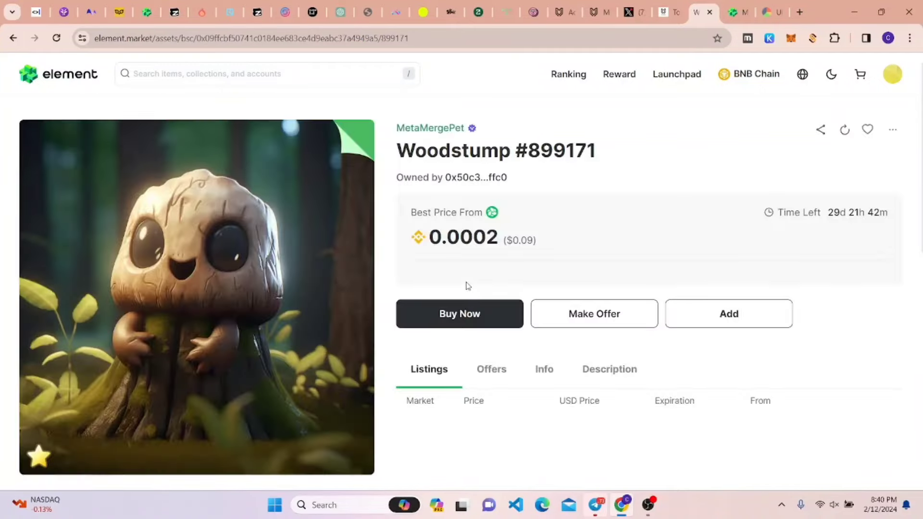
scroll(493, 312, down, 3)
scroll(319, 356, down, 3)
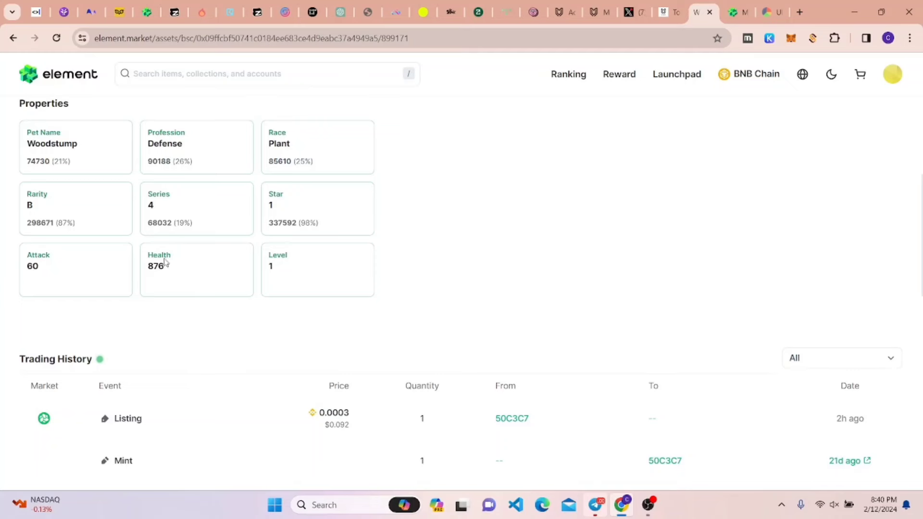
scroll(221, 267, up, 1)
scroll(299, 272, up, 4)
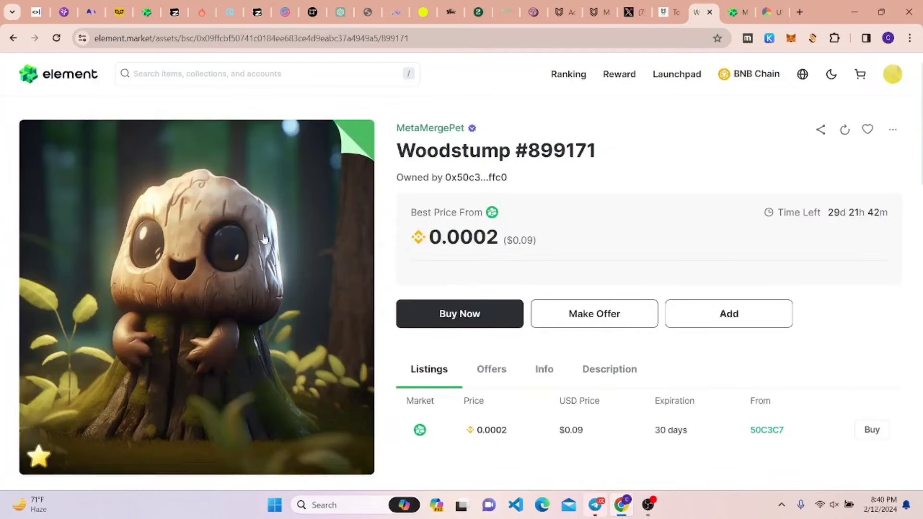
scroll(248, 241, down, 4)
scroll(295, 269, down, 1)
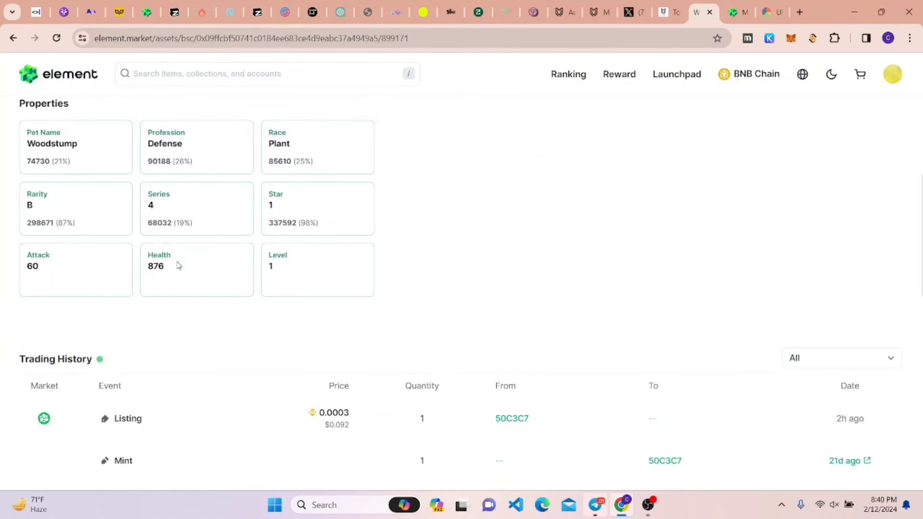
scroll(178, 266, up, 5)
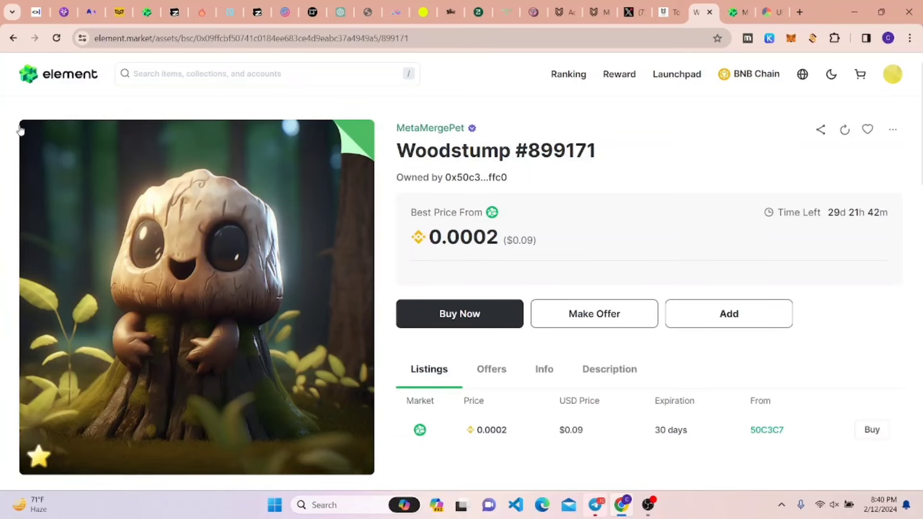
click(13, 38)
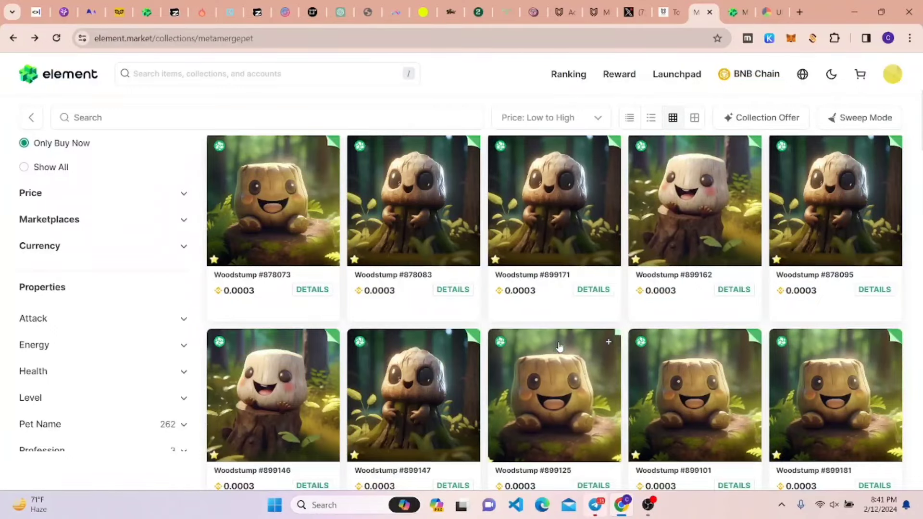
mouse_move(554, 217)
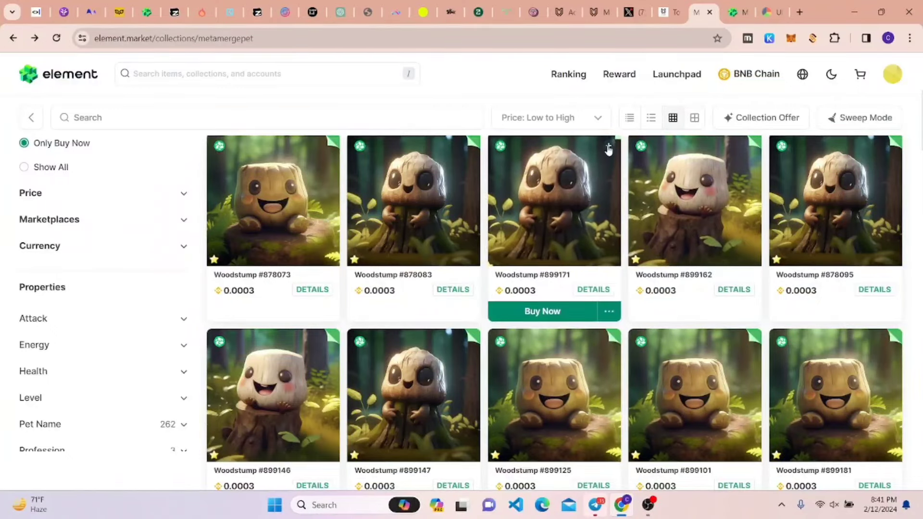
- Add Woodstump #899171 and #878095 to the cart, approving the wallet network switch
click(608, 149)
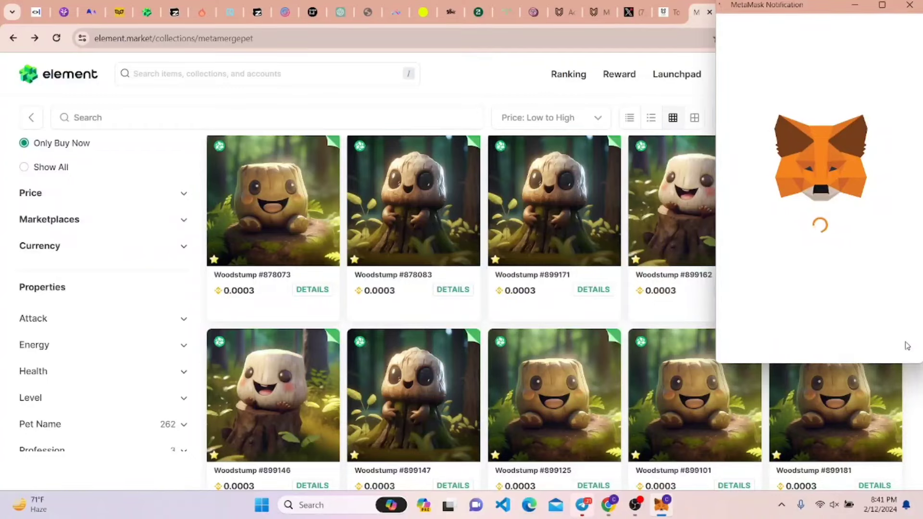
click(879, 340)
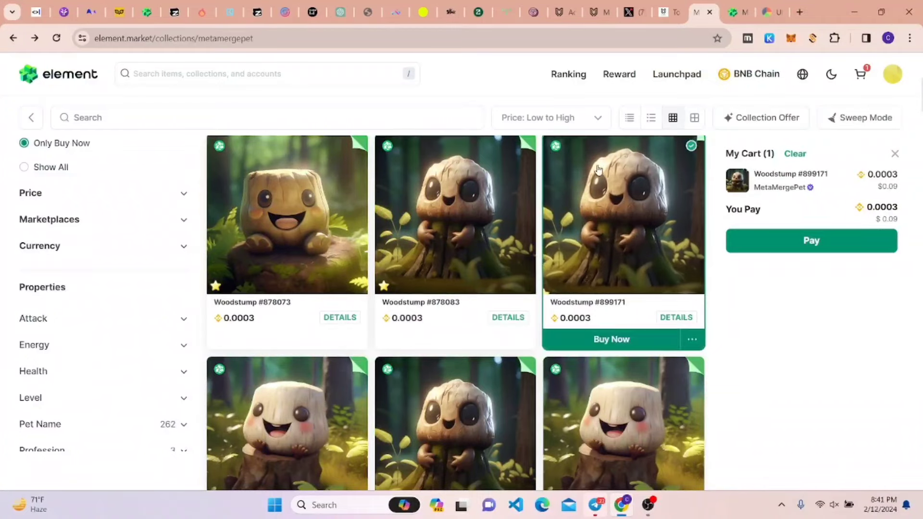
click(521, 371)
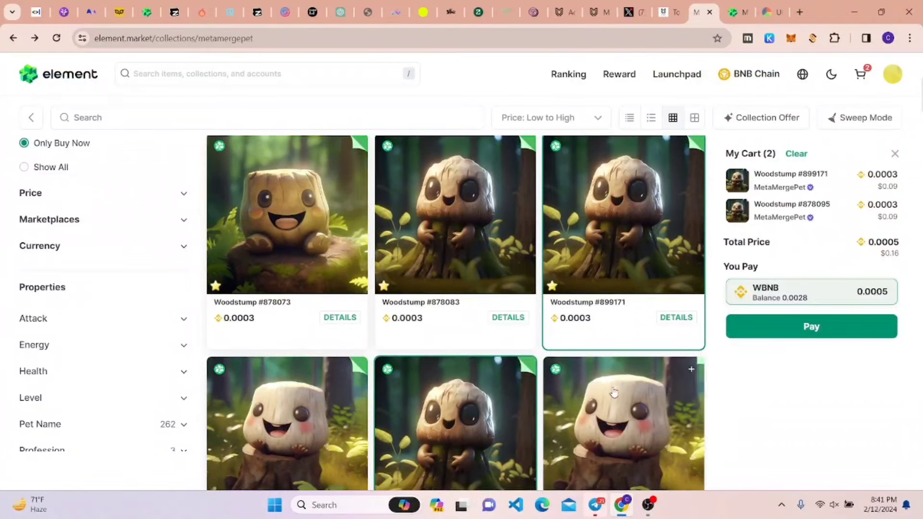
scroll(613, 392, down, 3)
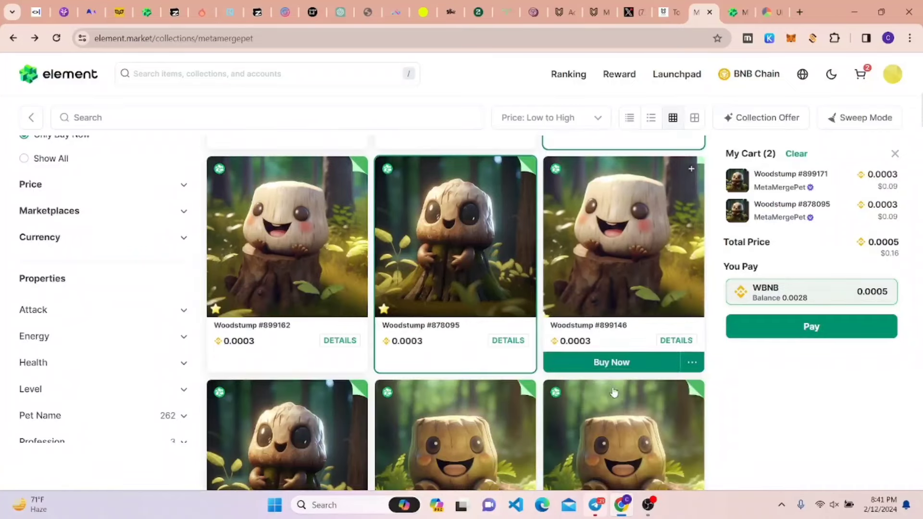
scroll(541, 390, down, 3)
scroll(541, 390, down, 3)
mouse_move(455, 339)
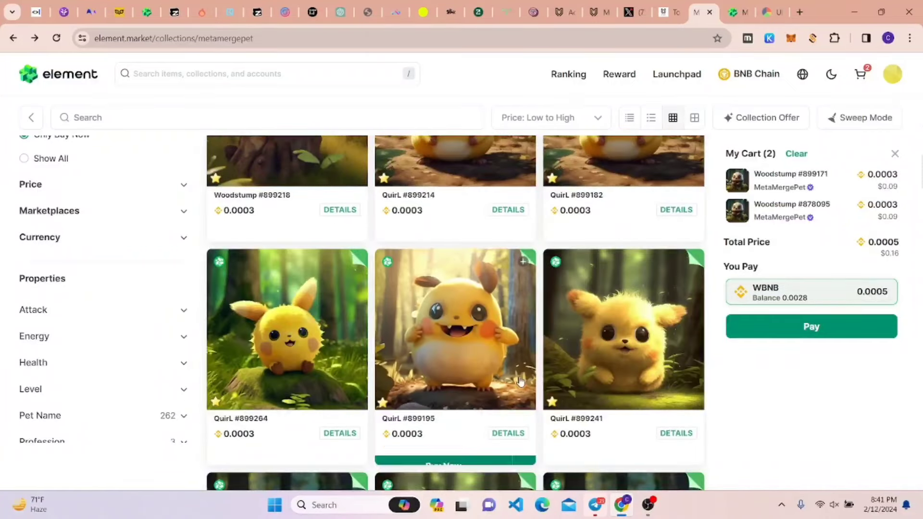
- Add QuirL #899195 and Floatrus #899466, and remove Woodstump #878095 from the cart
click(521, 259)
mouse_move(811, 210)
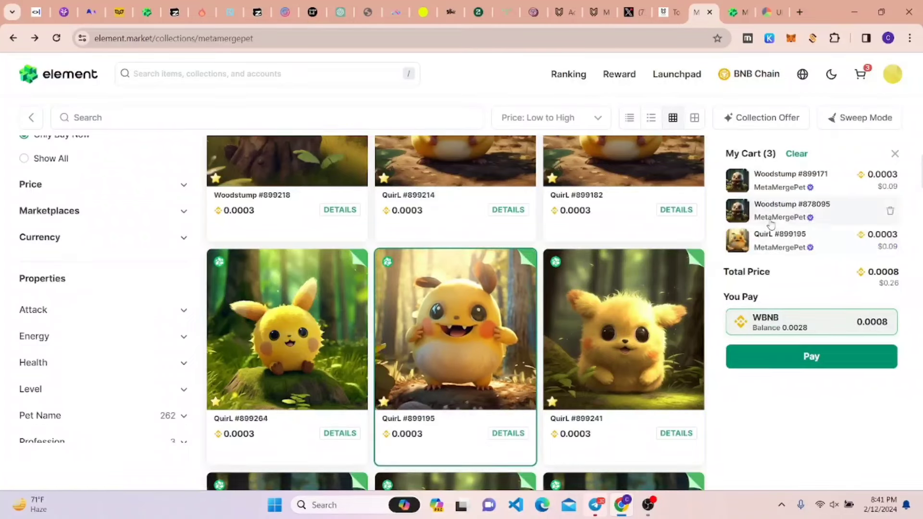
click(890, 213)
scroll(621, 361, down, 3)
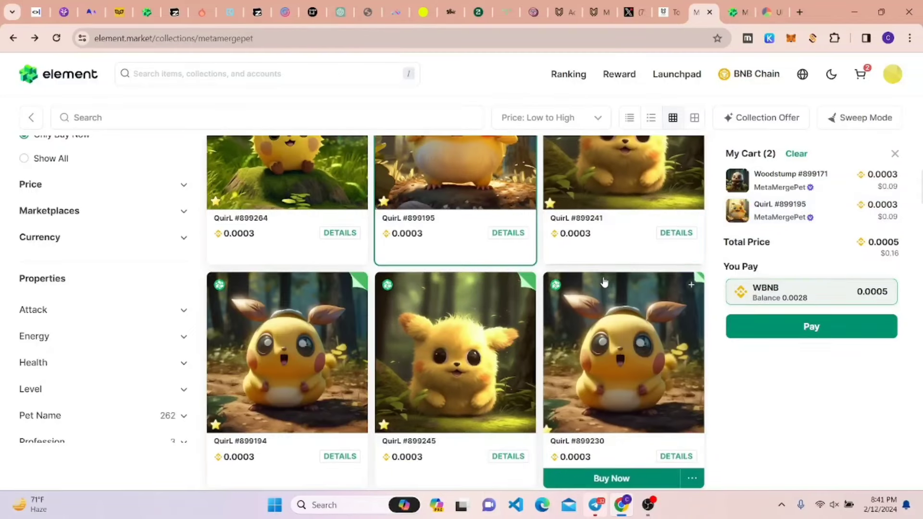
scroll(434, 339, down, 5)
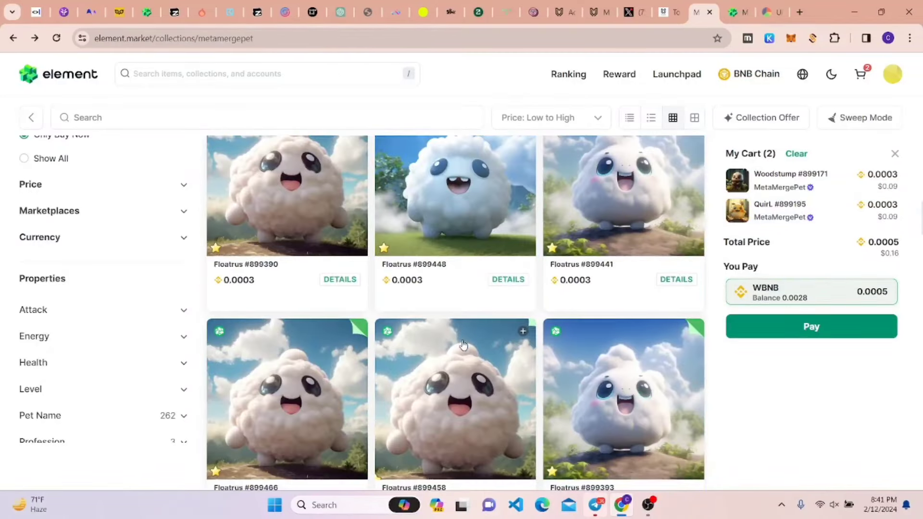
click(357, 332)
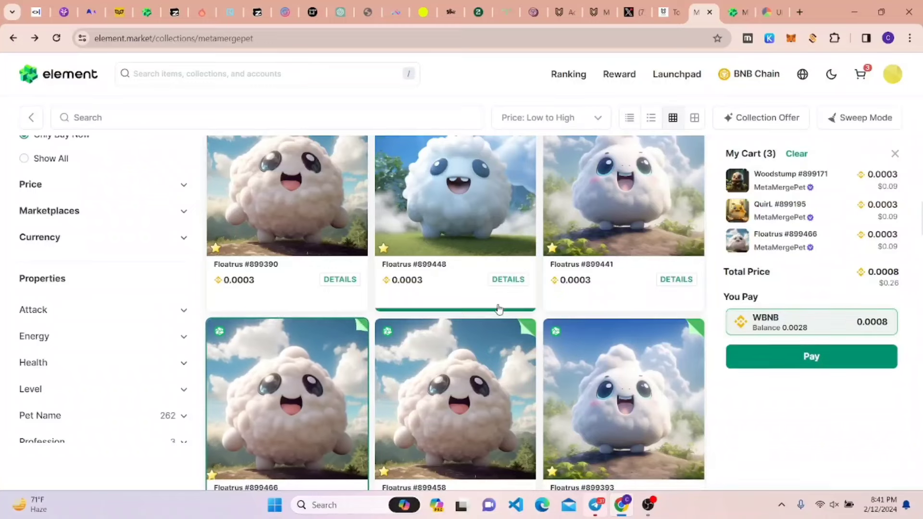
- Check Floatrus #899448's details, review the 0.0008 cart, then show the white paper
click(508, 279)
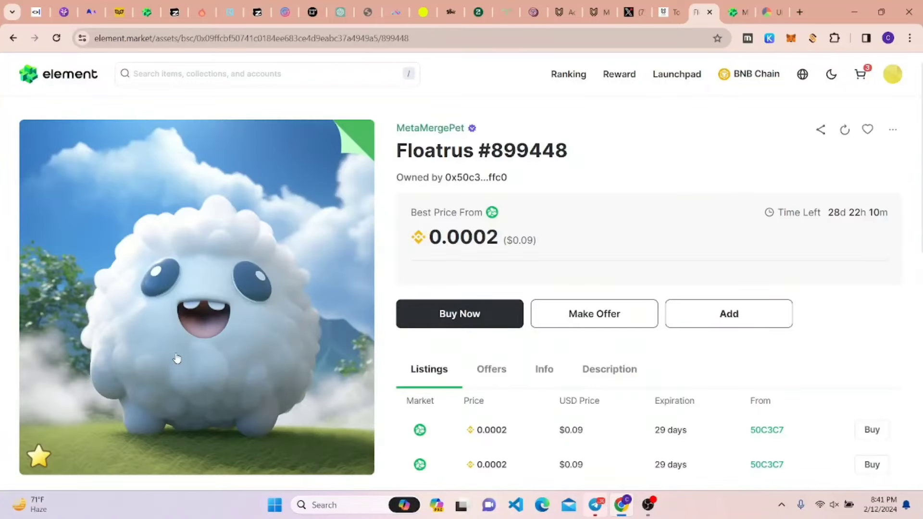
scroll(174, 345, down, 5)
scroll(365, 292, up, 1)
click(13, 39)
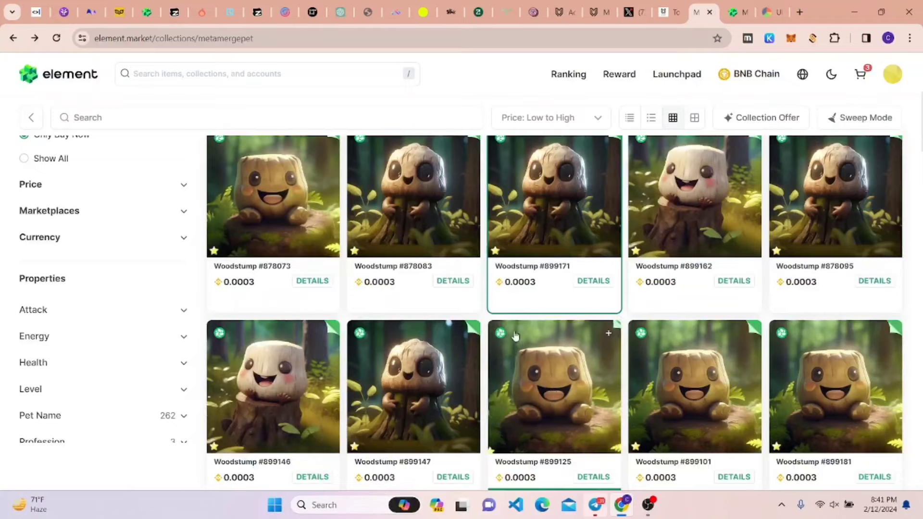
scroll(504, 313, down, 3)
scroll(600, 292, down, 3)
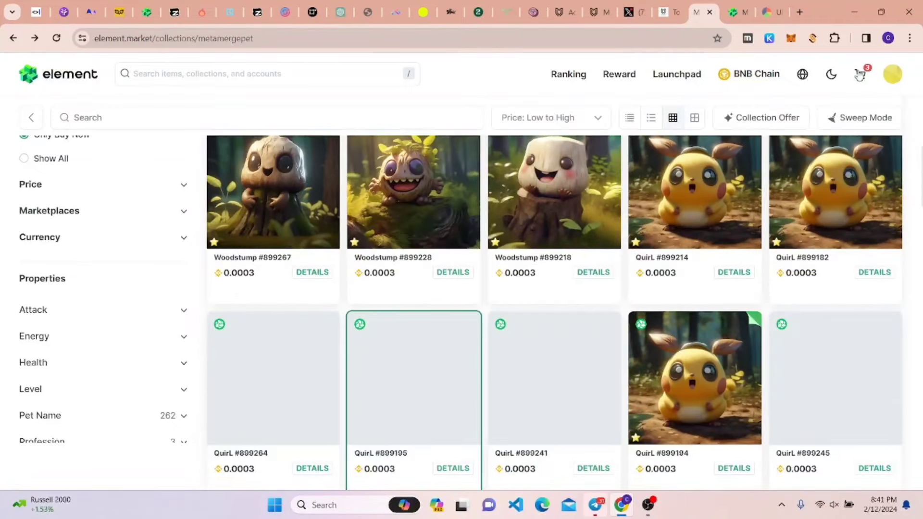
click(860, 74)
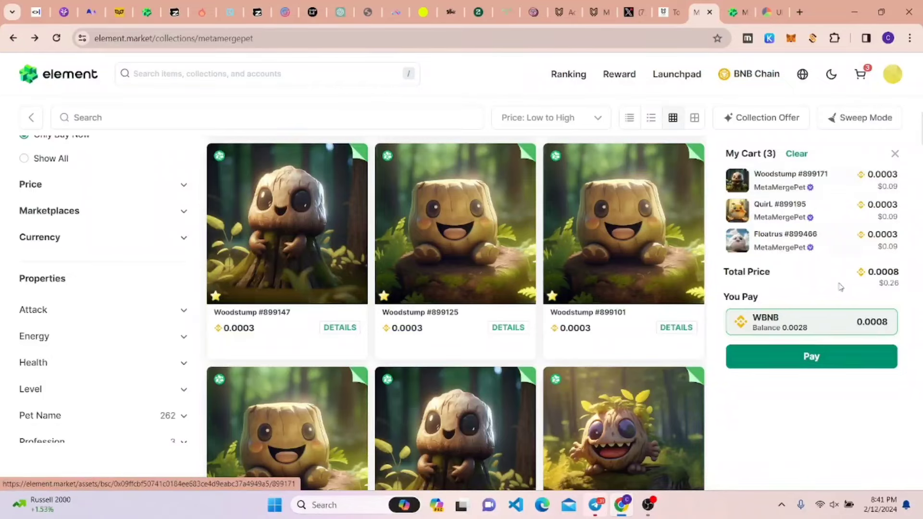
mouse_move(455, 246)
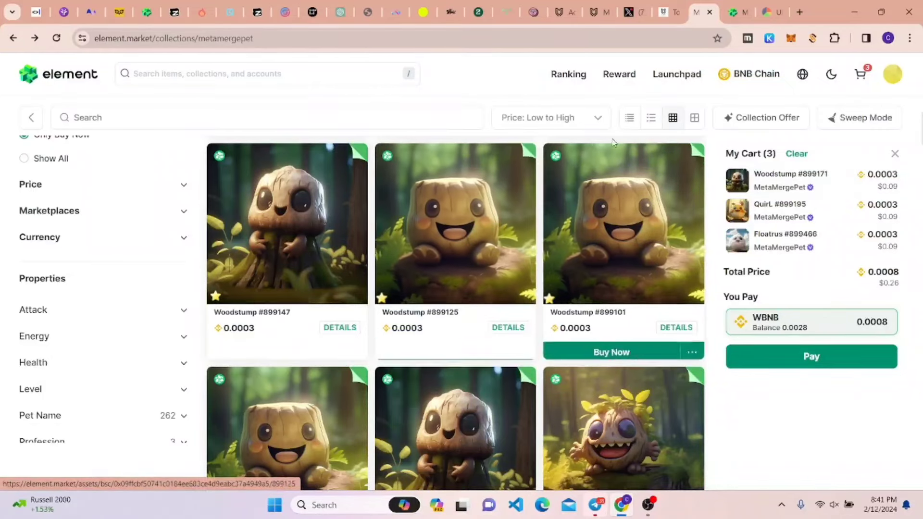
click(675, 12)
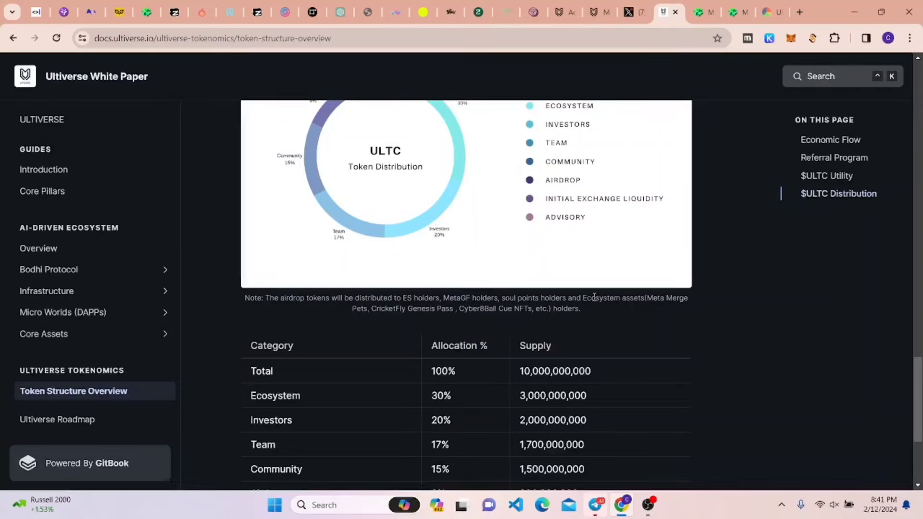
- Browse the Zeta, TokenPocket and CyberPink Day1–3 and Day8 badge details, then close the collection
key(ctrl+shift+Tab)
key(ctrl+shift+Tab)
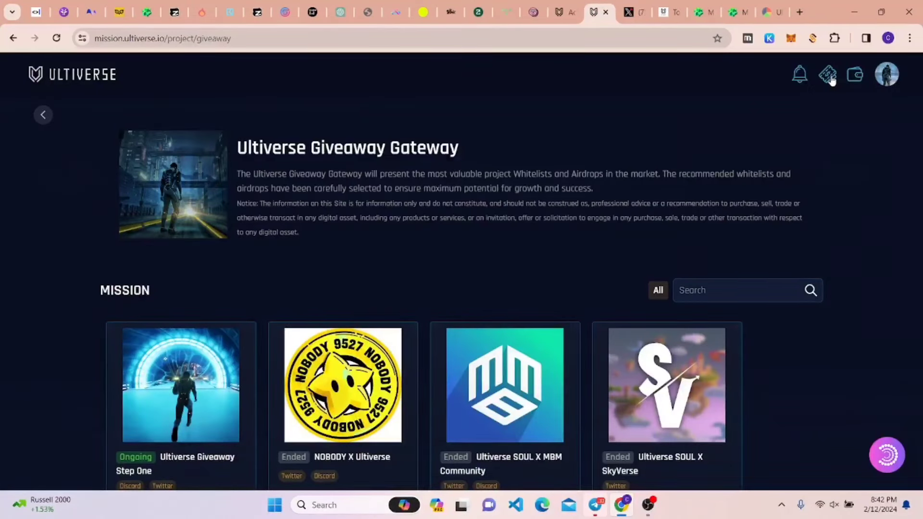
click(828, 74)
click(392, 225)
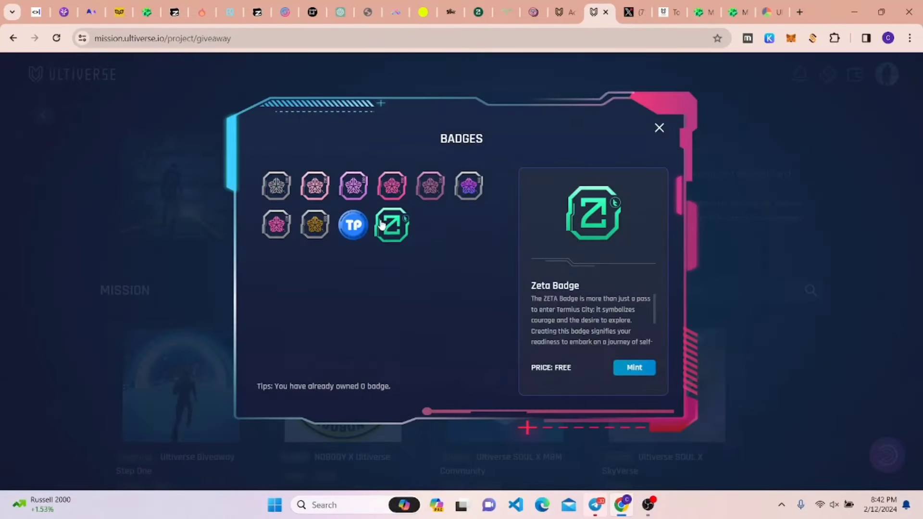
click(359, 227)
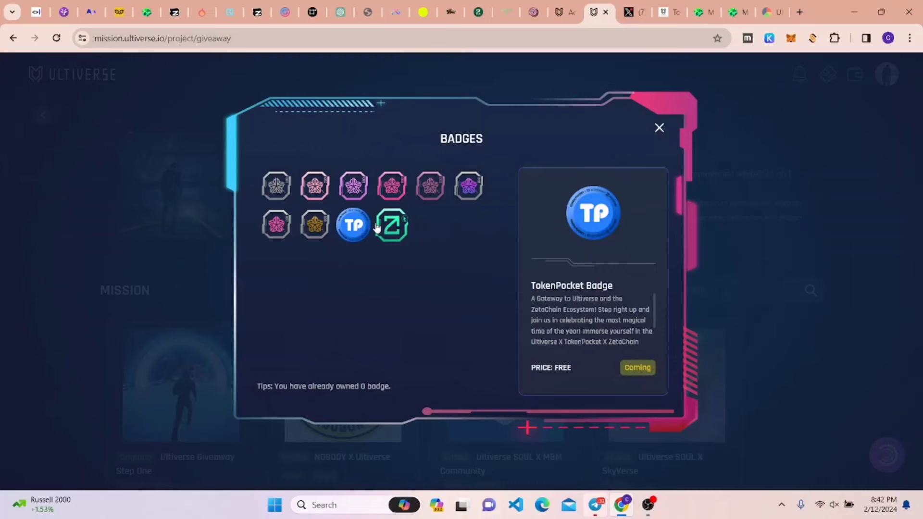
click(382, 227)
click(358, 232)
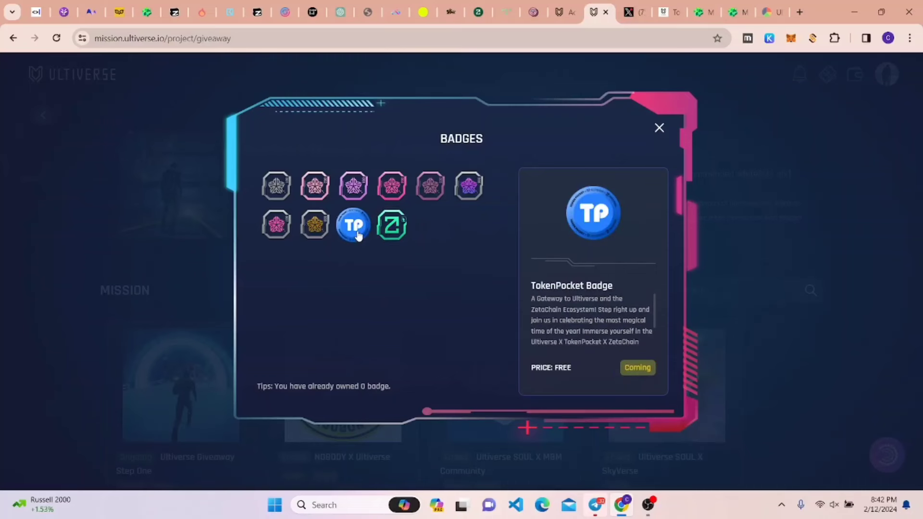
click(322, 231)
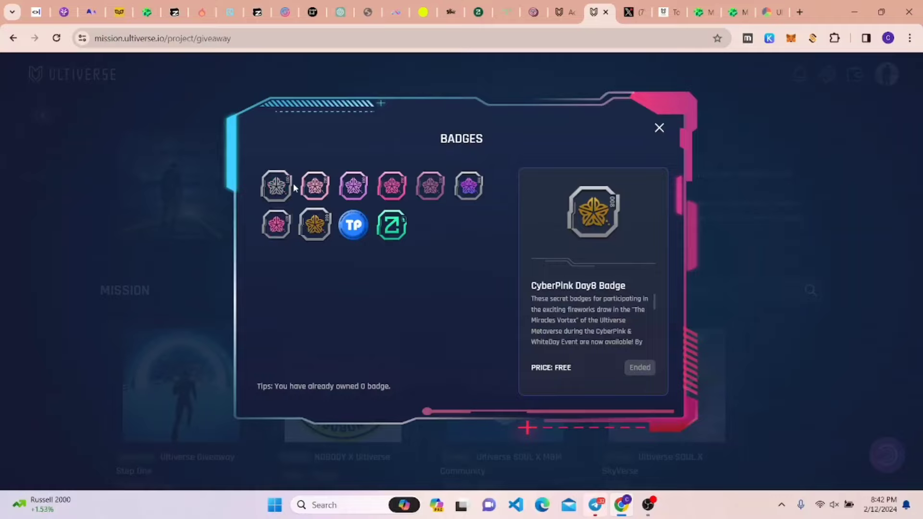
click(278, 188)
click(314, 186)
click(354, 189)
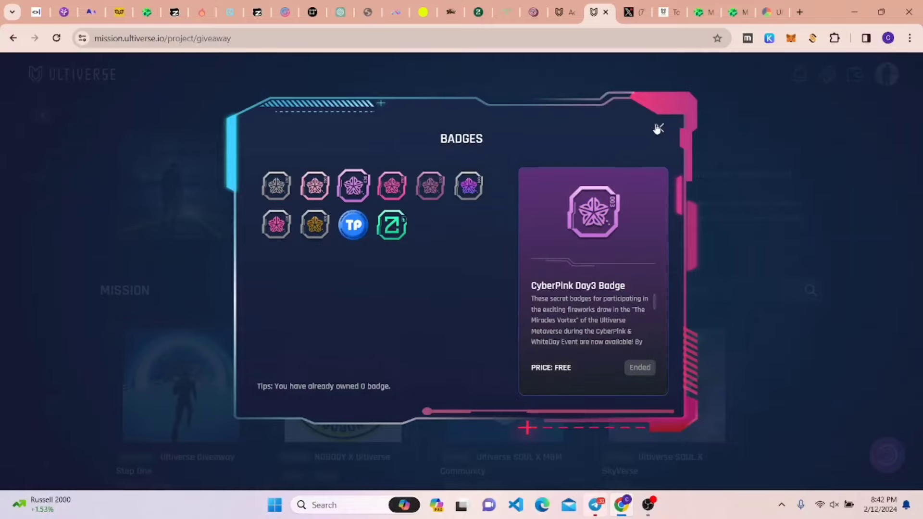
click(658, 127)
scroll(657, 130, down, 10)
scroll(658, 130, down, 5)
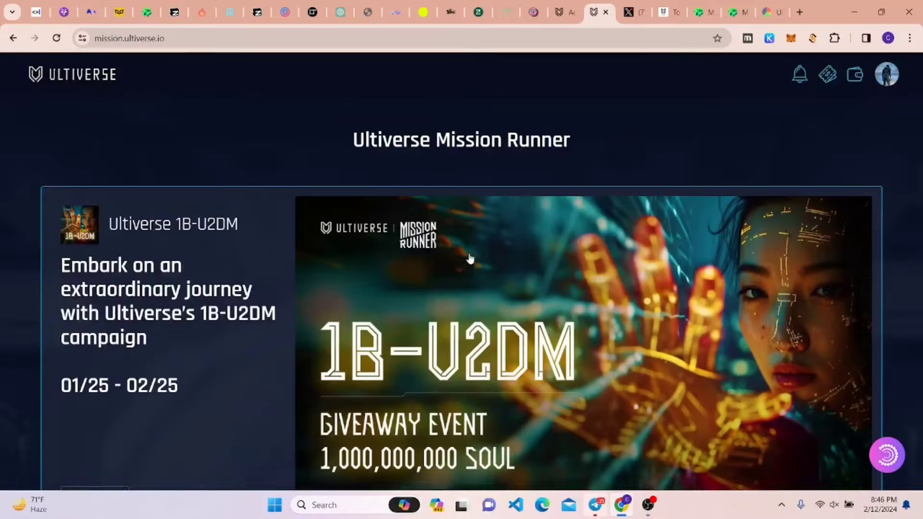
scroll(470, 259, down, 5)
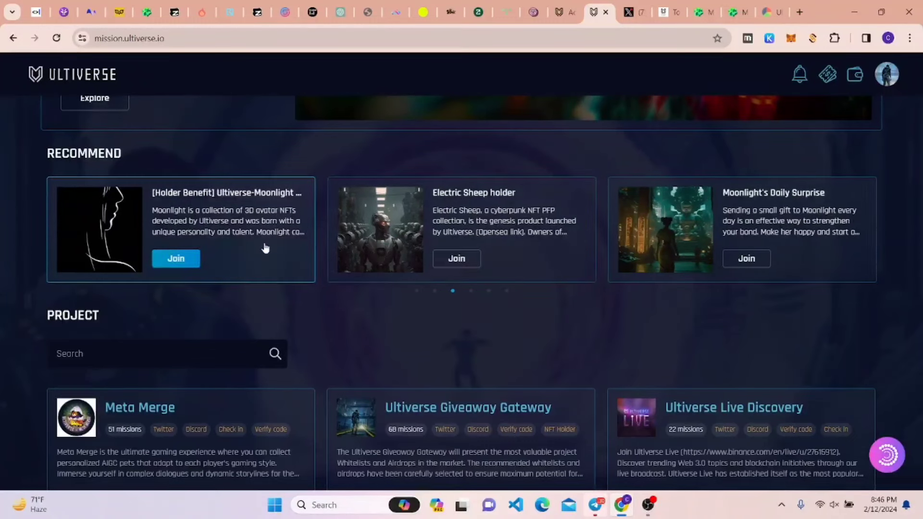
click(459, 230)
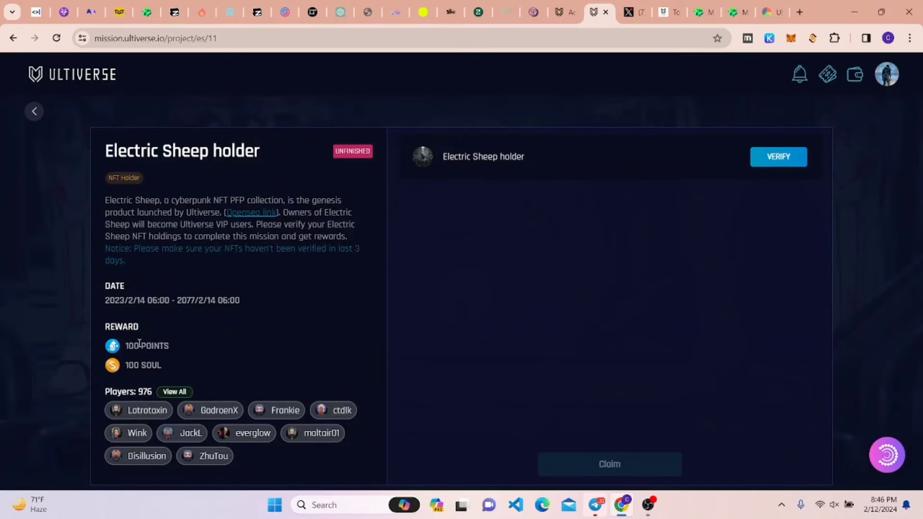
scroll(645, 317, down, 3)
scroll(561, 288, up, 3)
click(35, 114)
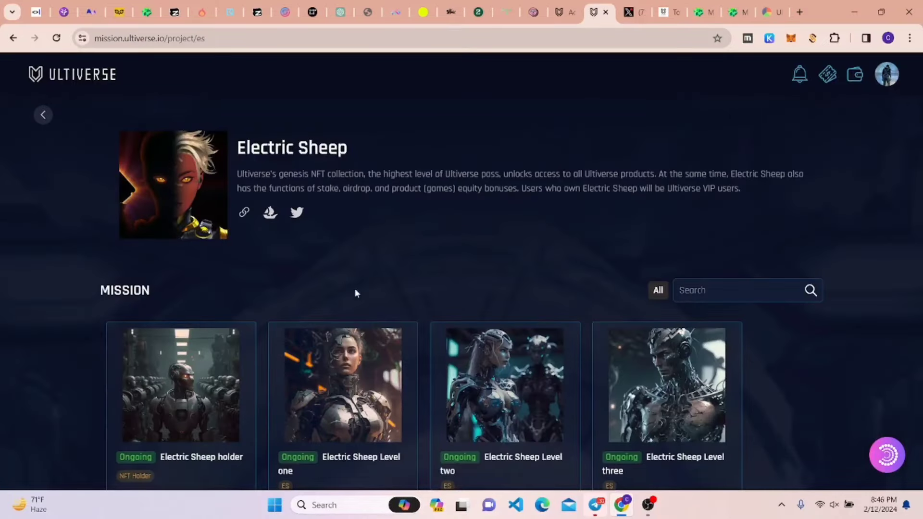
scroll(383, 298, down, 2)
scroll(503, 305, down, 3)
scroll(505, 306, up, 5)
scroll(505, 305, down, 3)
scroll(451, 289, up, 3)
click(44, 114)
scroll(320, 274, down, 3)
scroll(435, 329, down, 3)
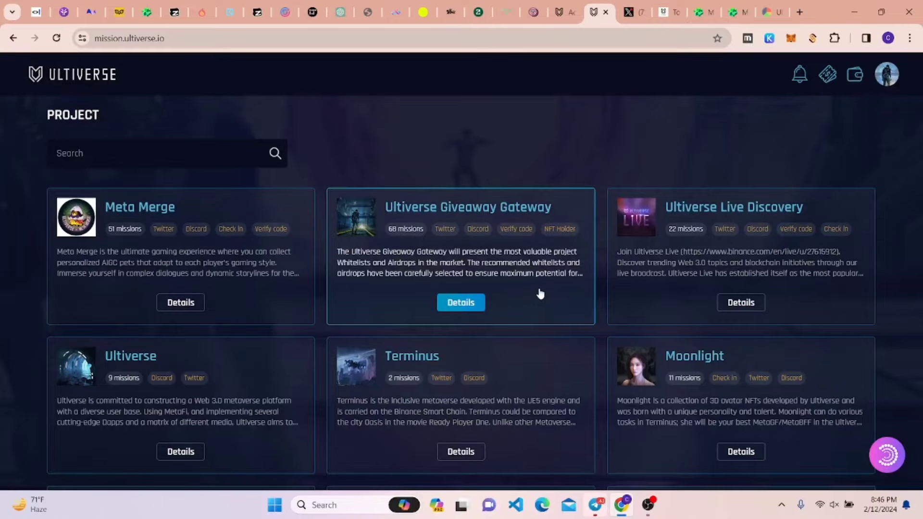
scroll(549, 295, up, 5)
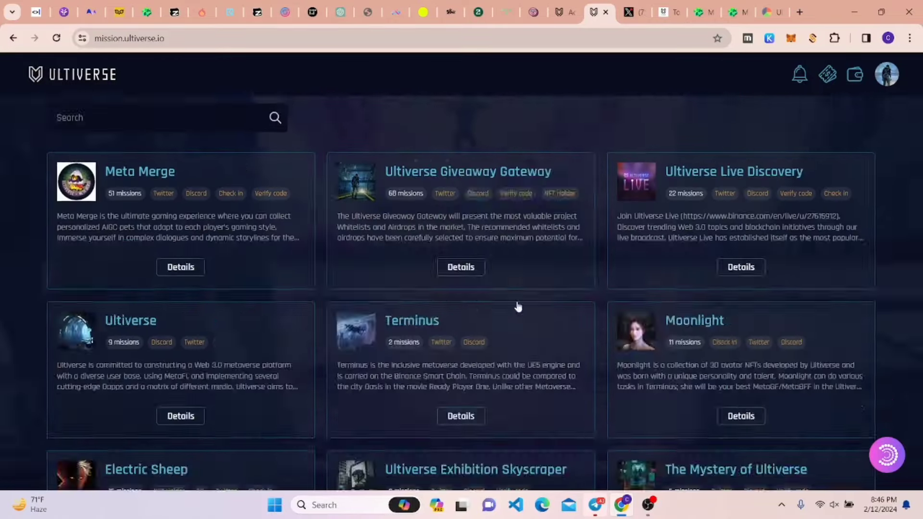
scroll(527, 303, down, 5)
scroll(490, 321, down, 5)
scroll(454, 328, down, 1)
scroll(441, 332, up, 6)
scroll(444, 335, up, 5)
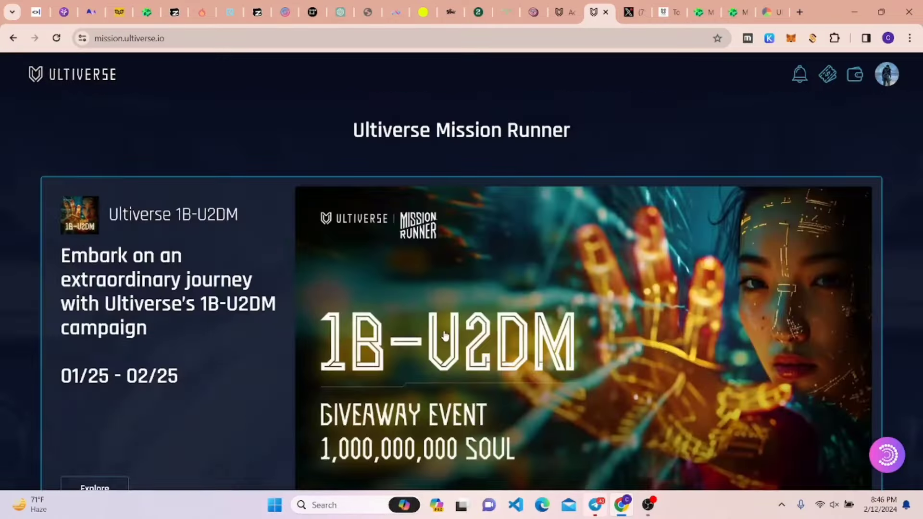
scroll(446, 330, down, 4)
scroll(448, 326, down, 1)
scroll(505, 318, up, 5)
- Check the account's 60 points in the profile dropdown, then bring up Telegram's Bangla Help24
click(886, 74)
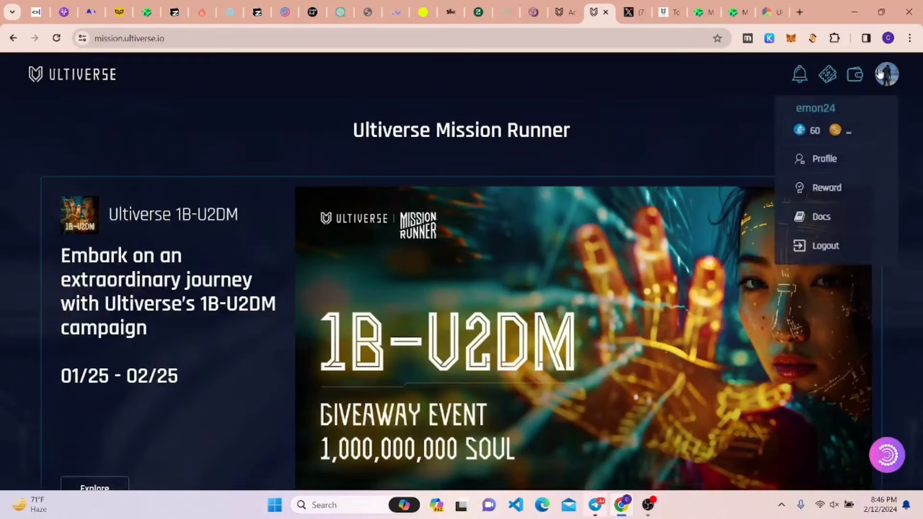
click(699, 141)
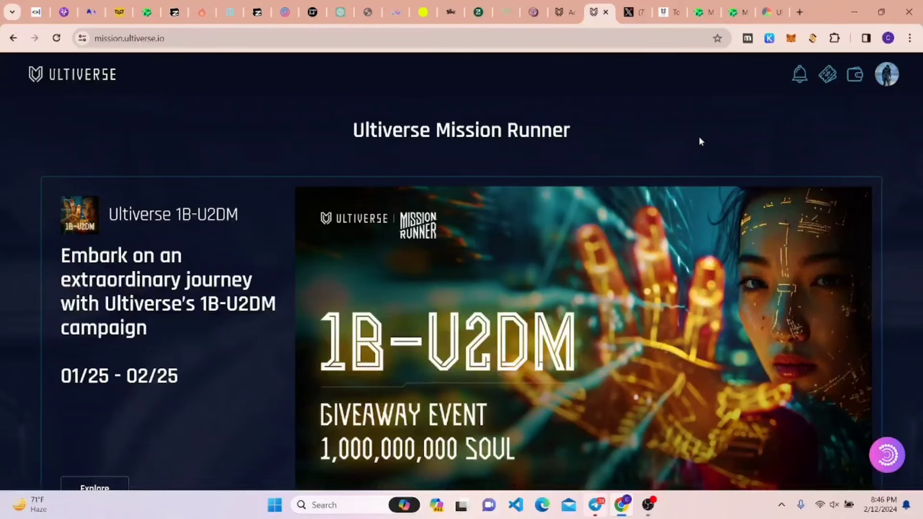
click(595, 505)
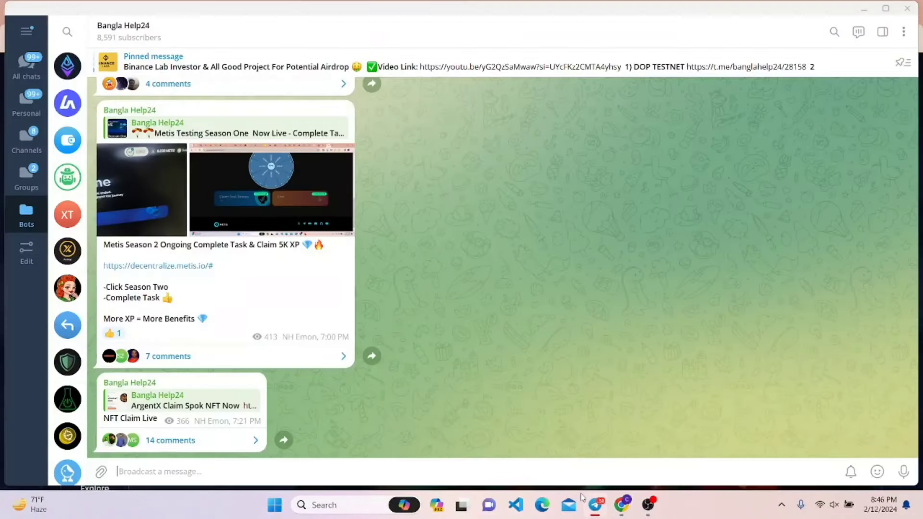